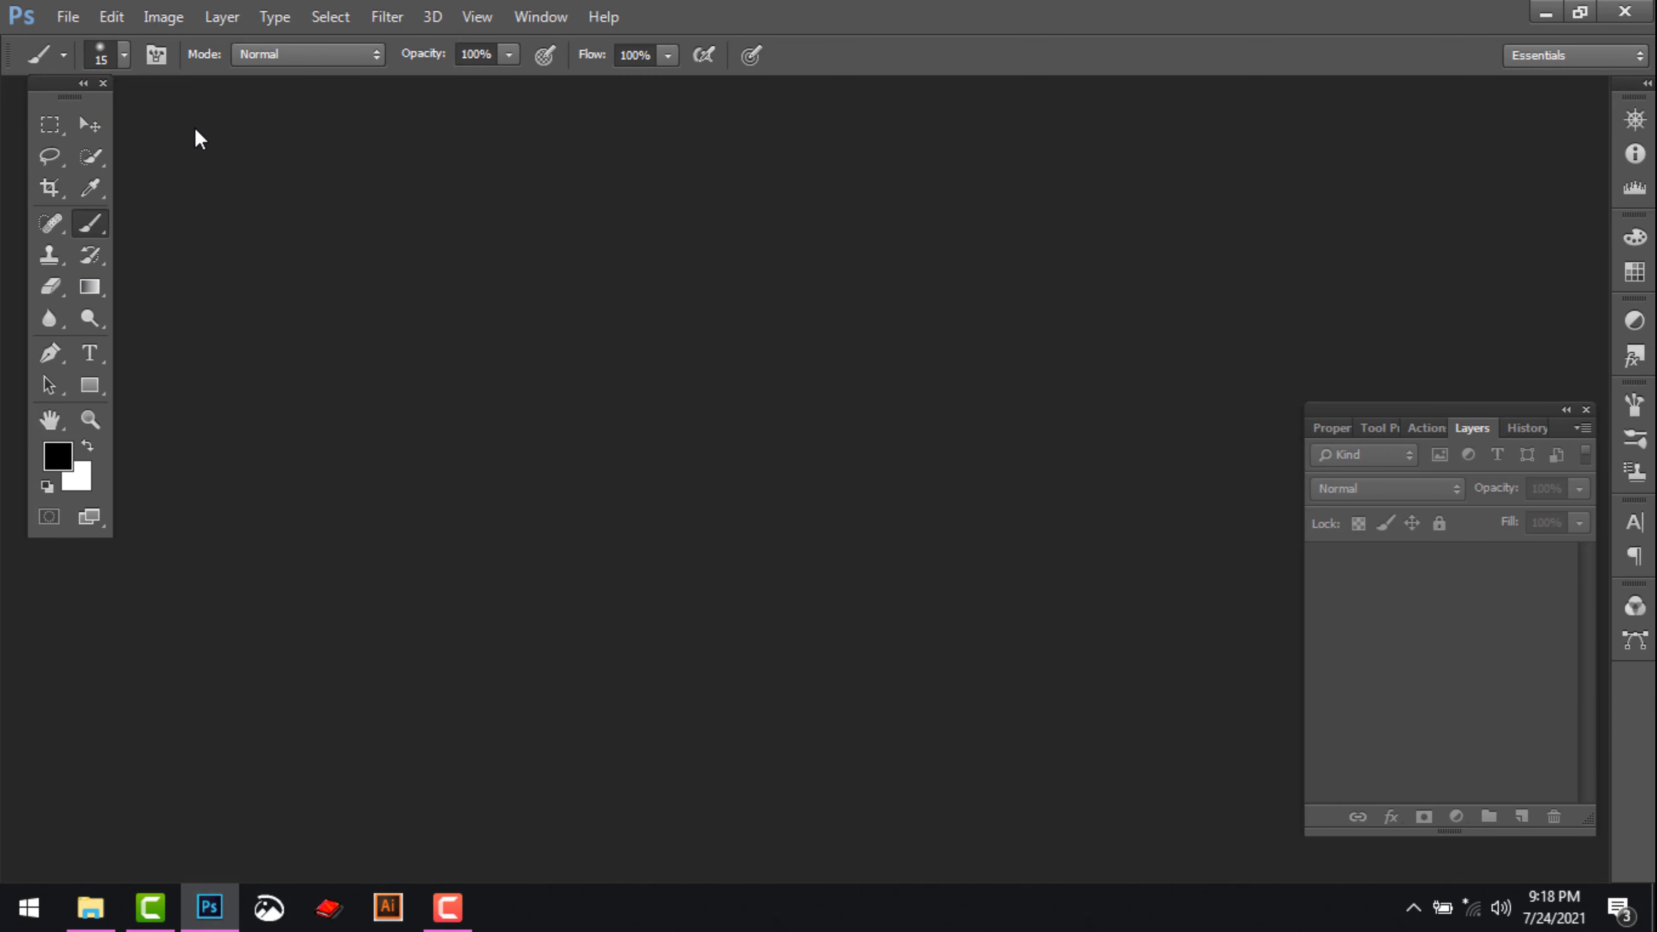
Open the qw005 JPG from the Desktop and dock its window as a document tab
click(68, 17)
click(79, 62)
scroll(480, 320, down, 5)
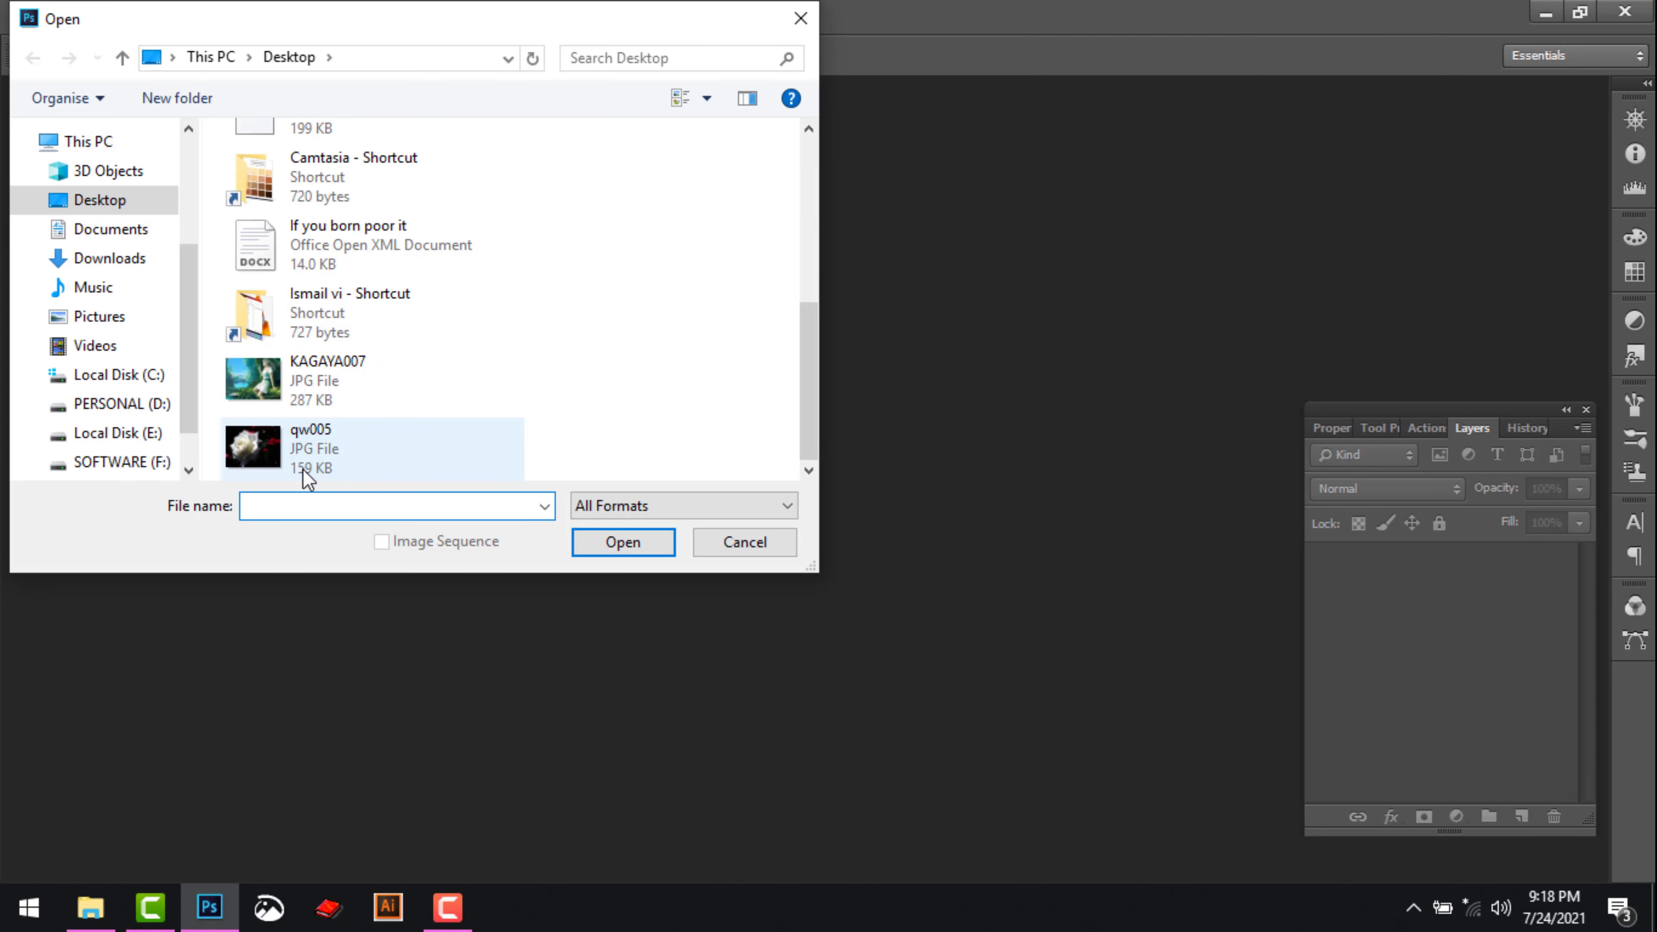
double_click(297, 450)
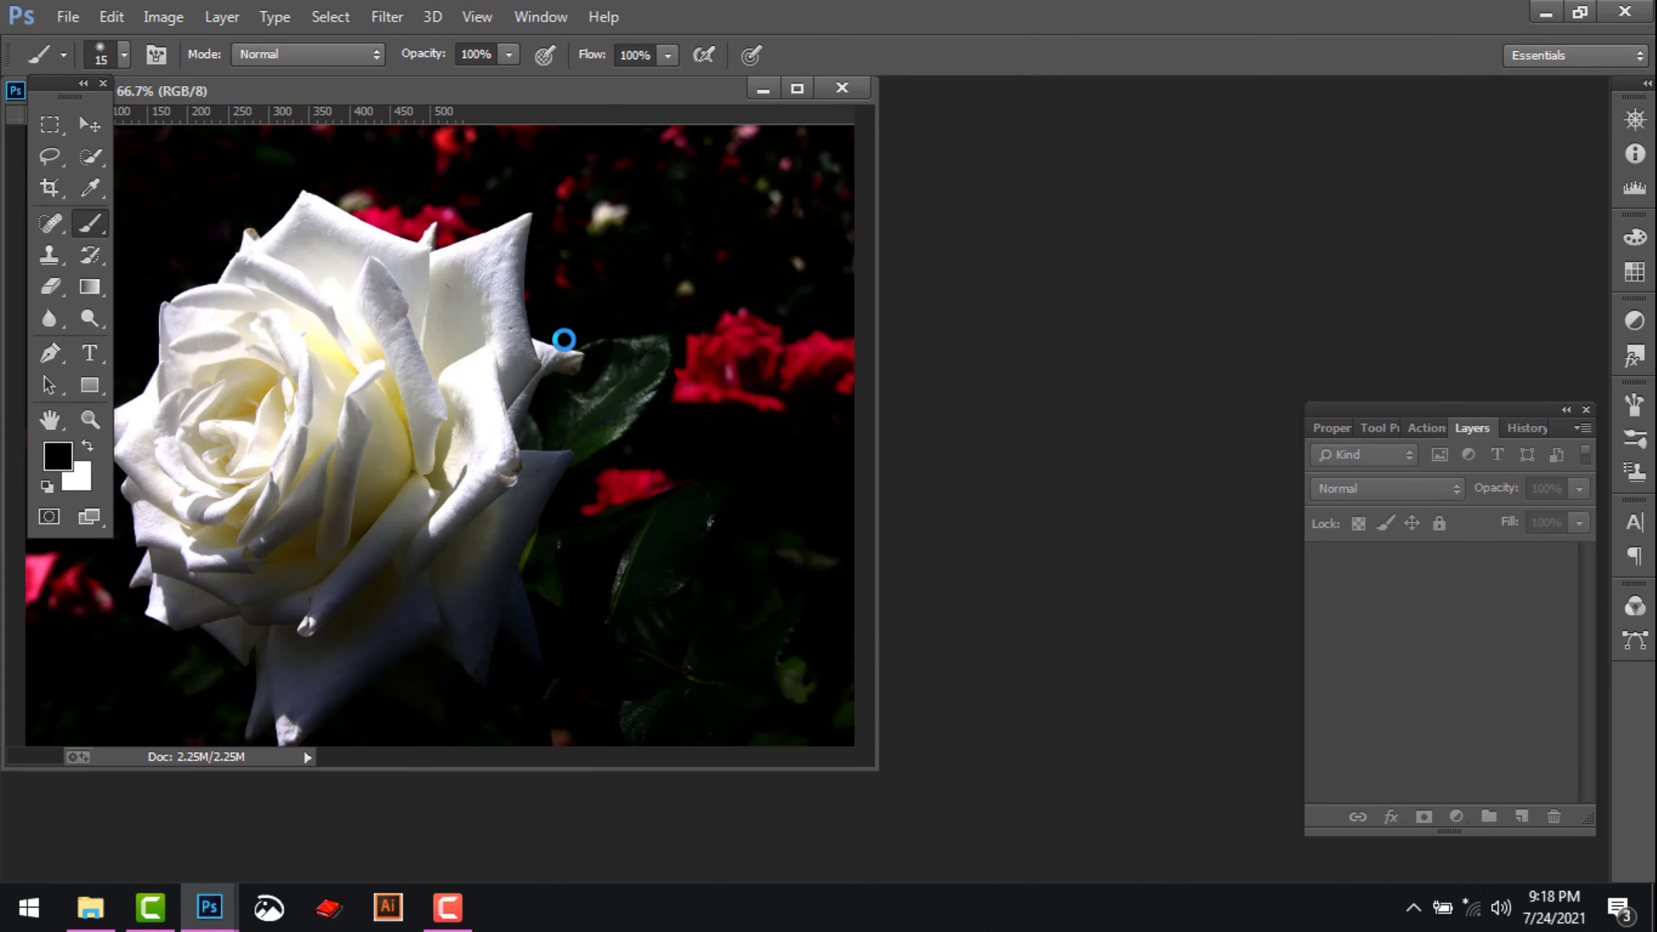
drag(628, 90, 755, 88)
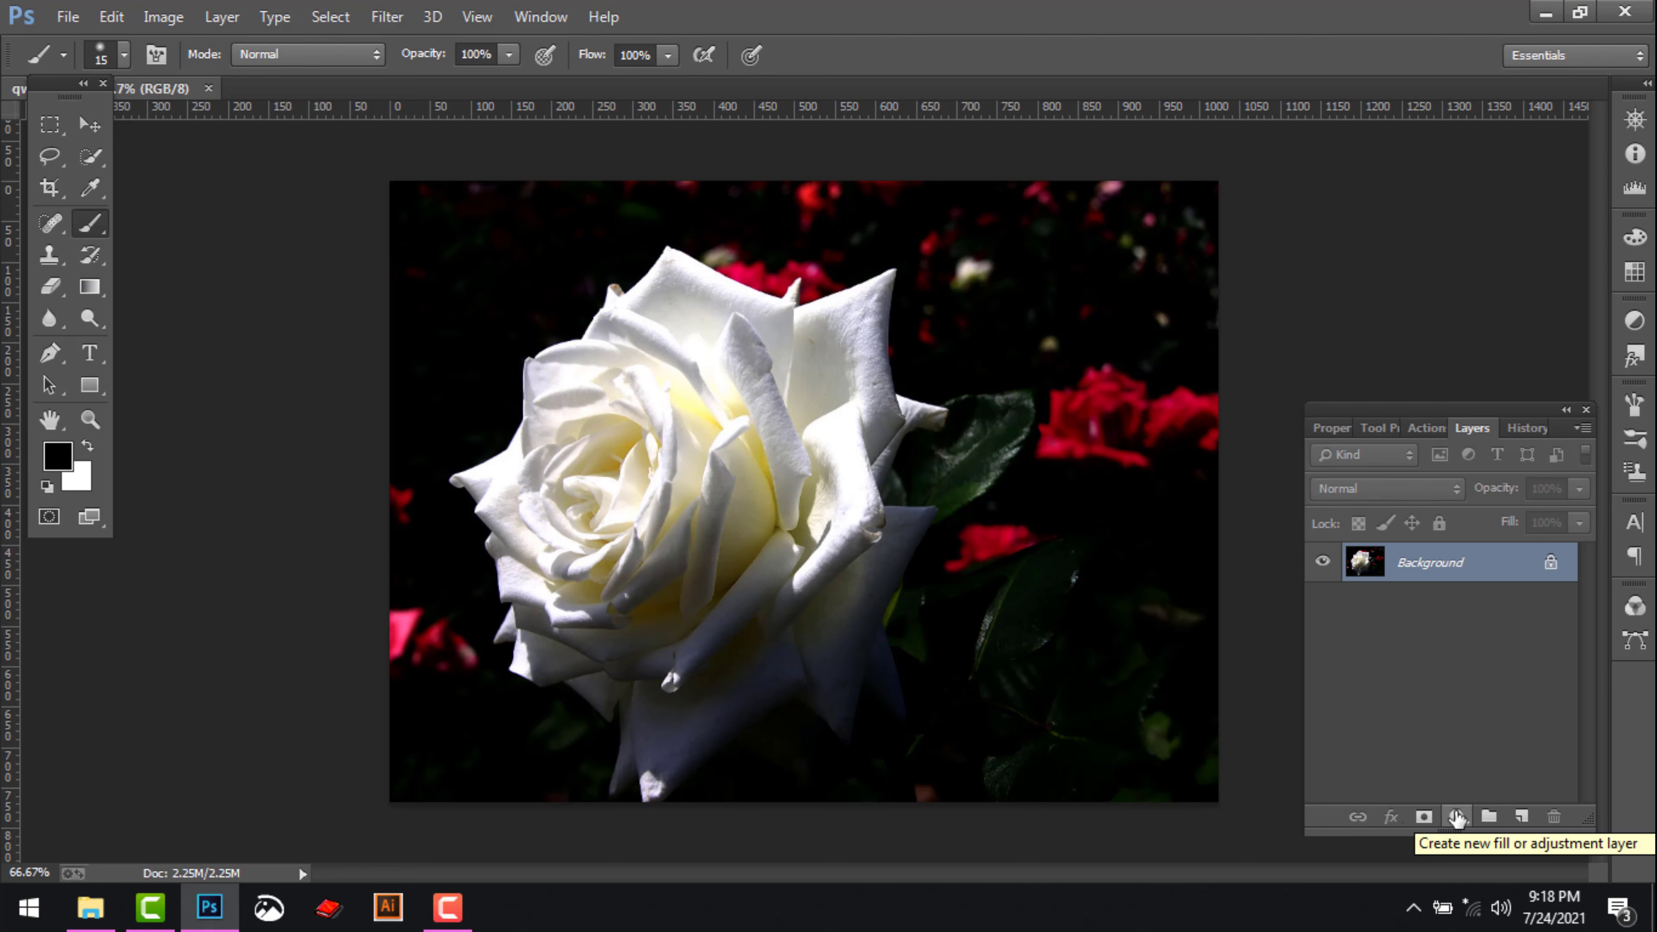
Add a bright red Solid Color fill layer above the Background and set its blend mode to Multiply
click(1458, 817)
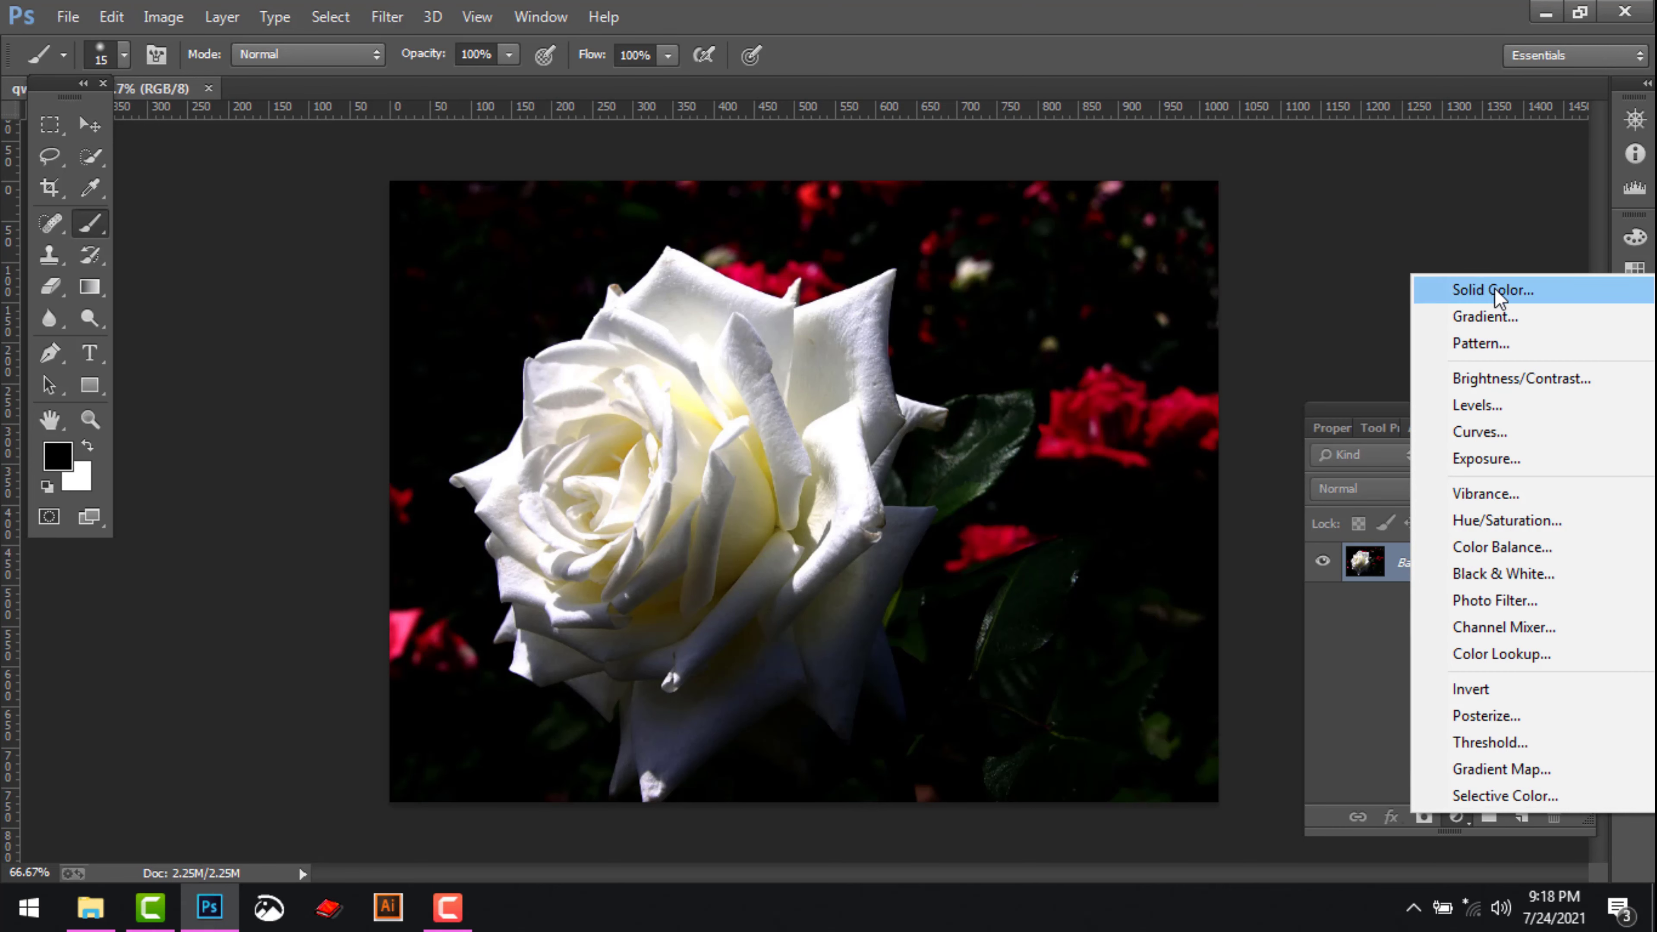
click(1494, 288)
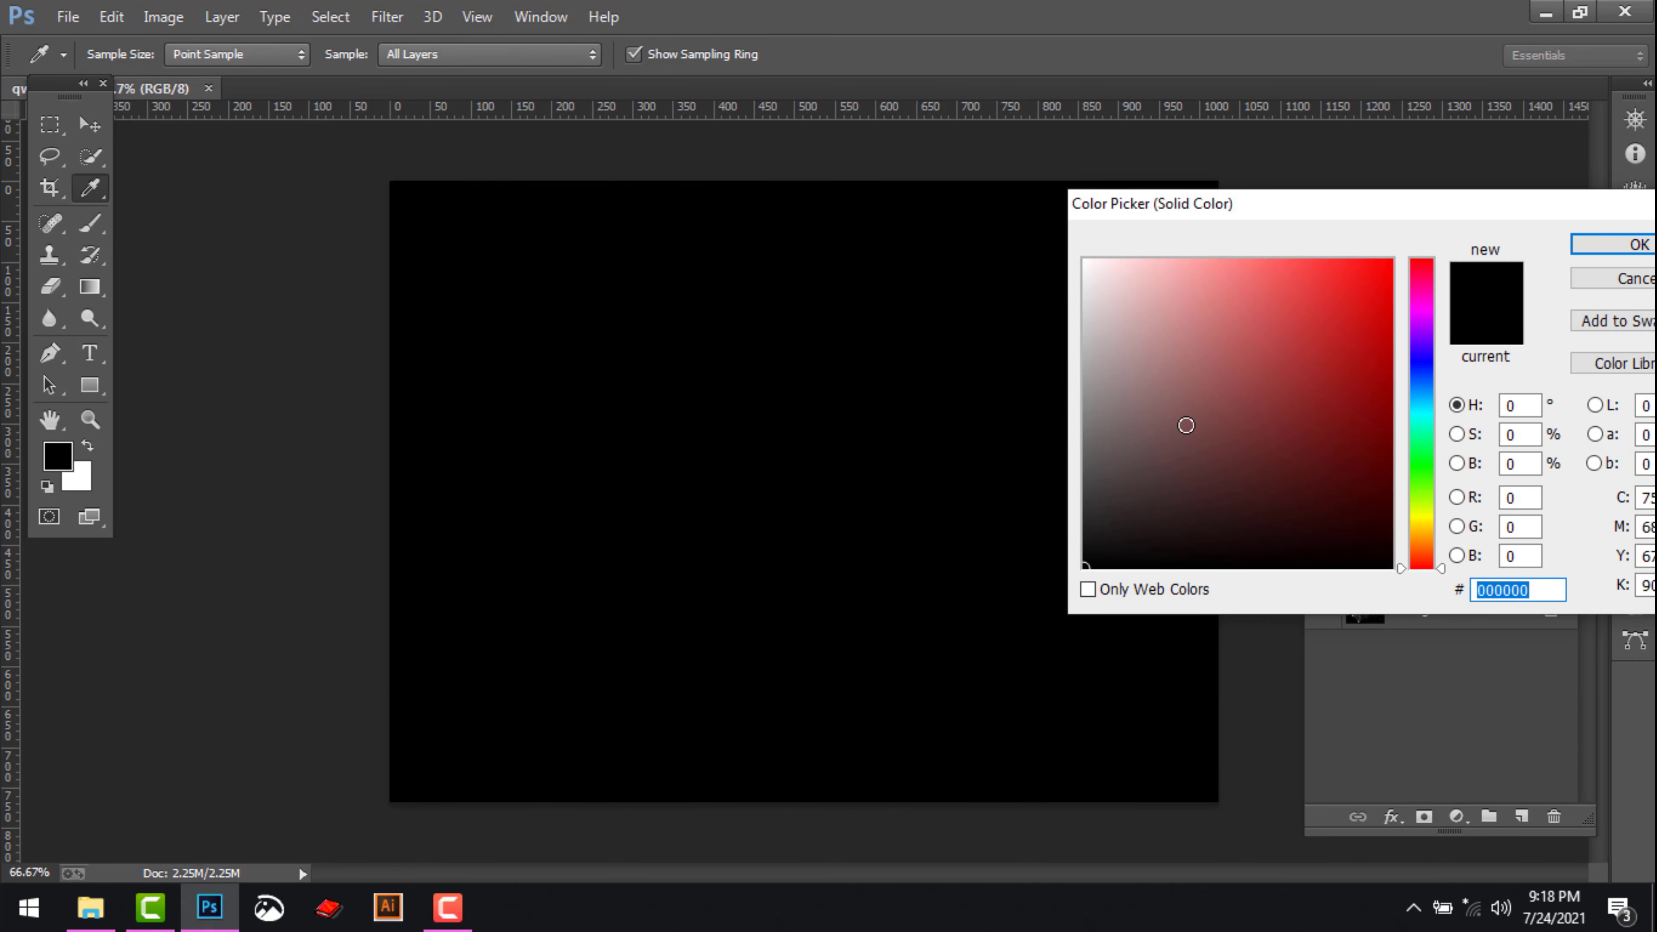
drag(1234, 394, 1391, 263)
click(1585, 245)
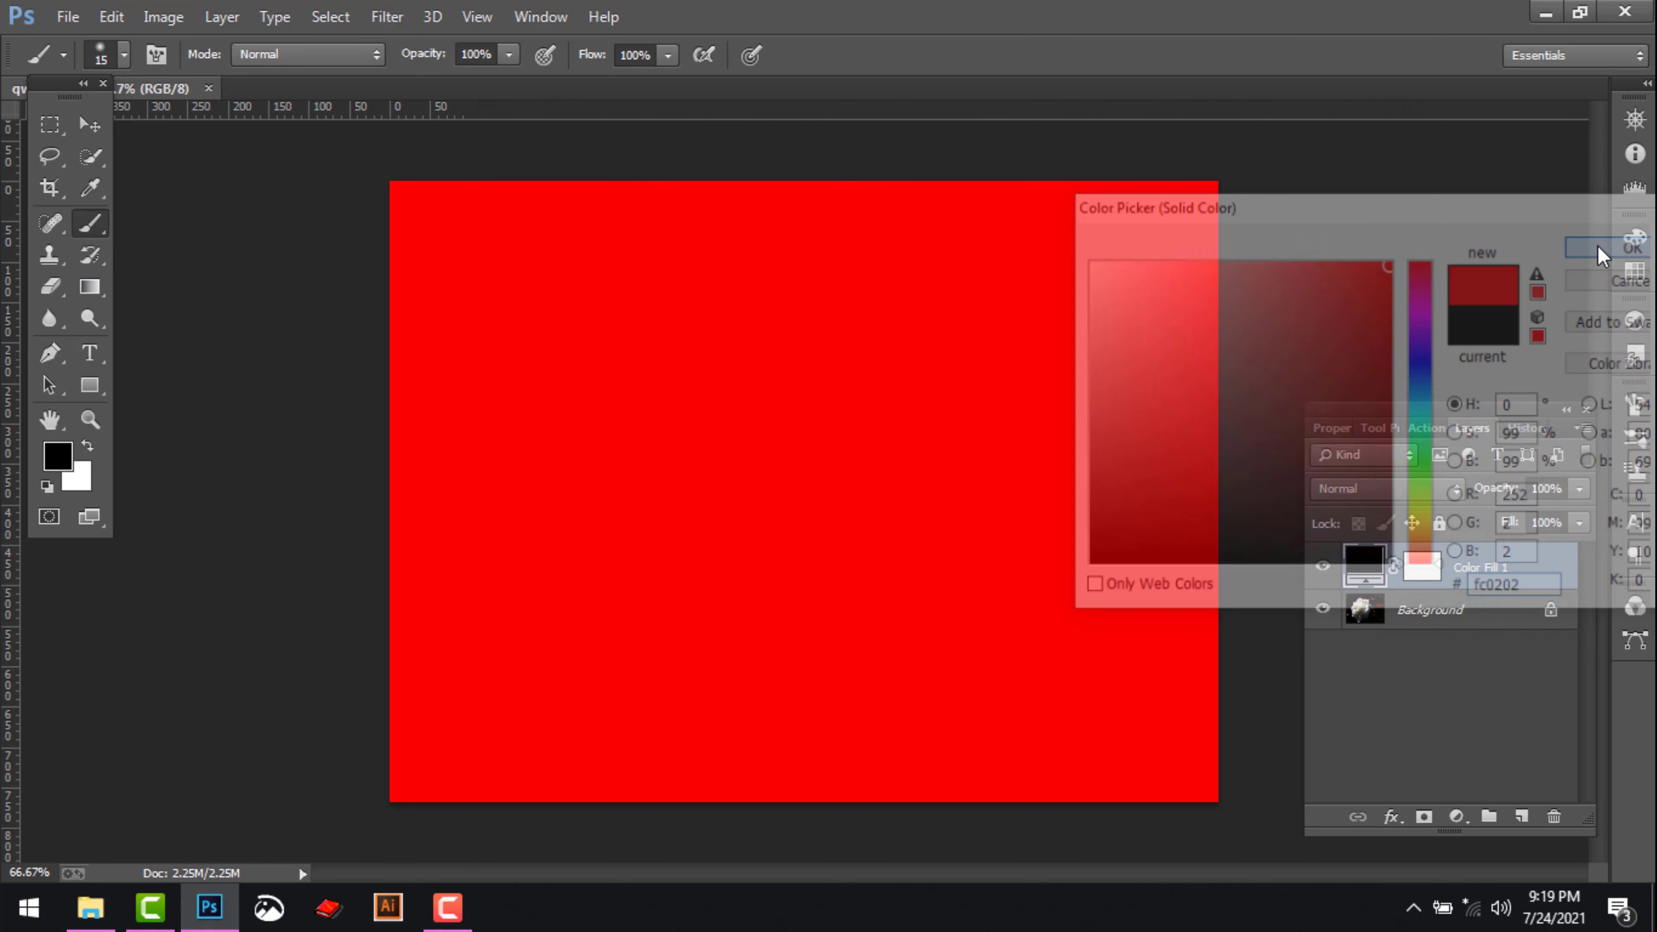
click(1370, 490)
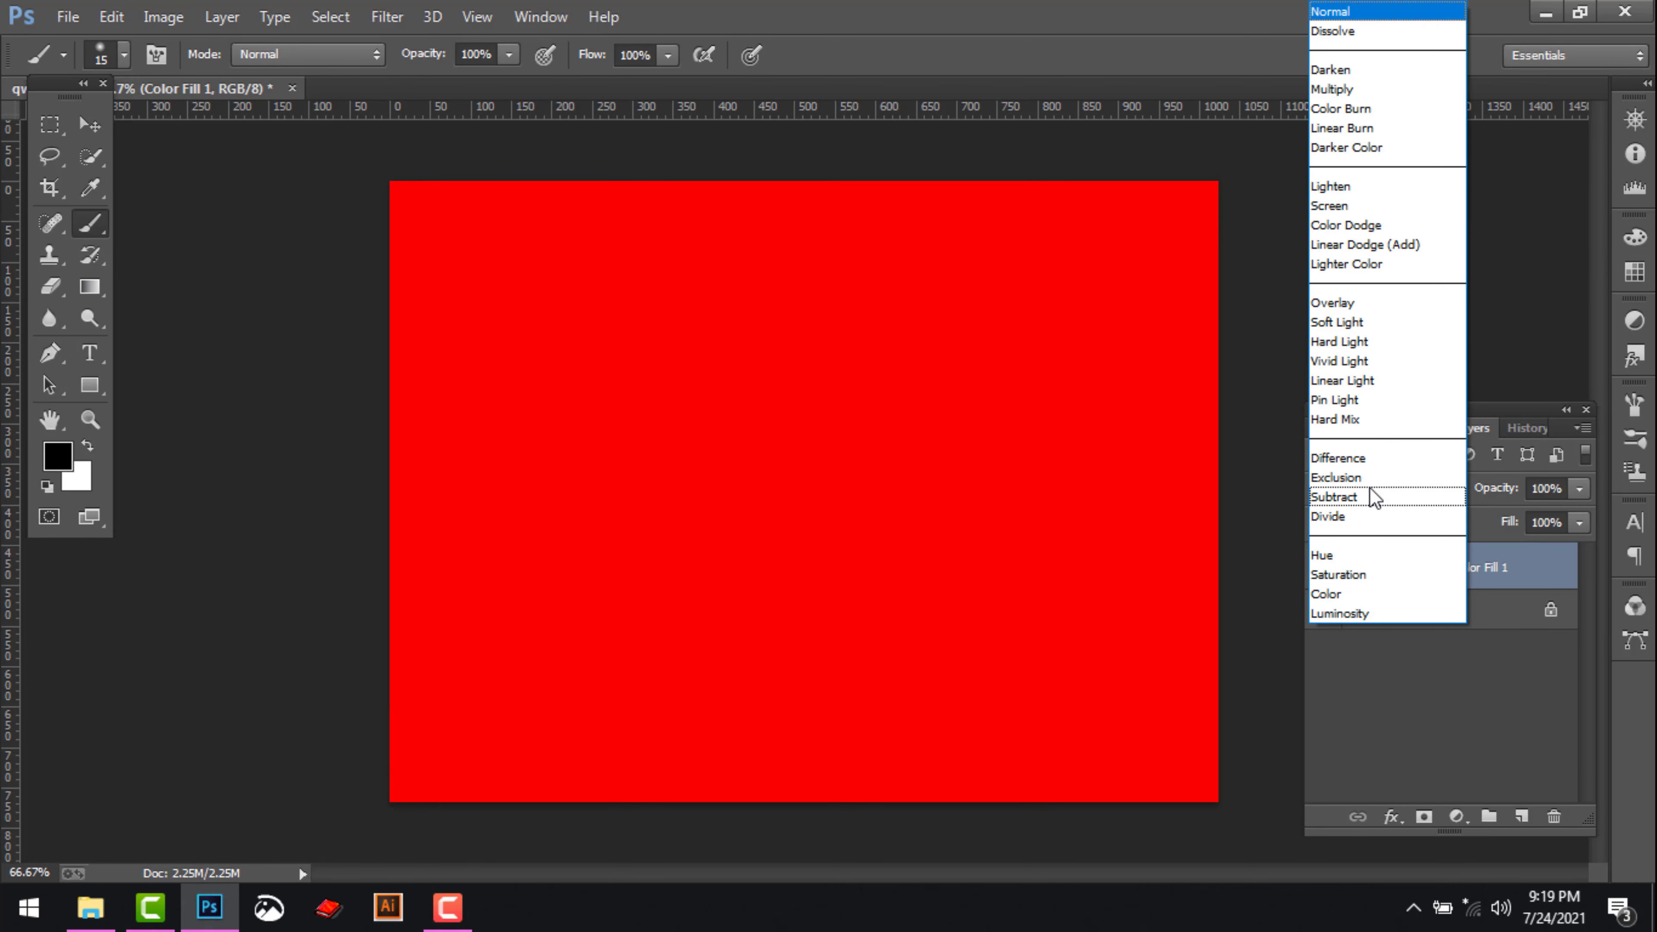
click(1349, 88)
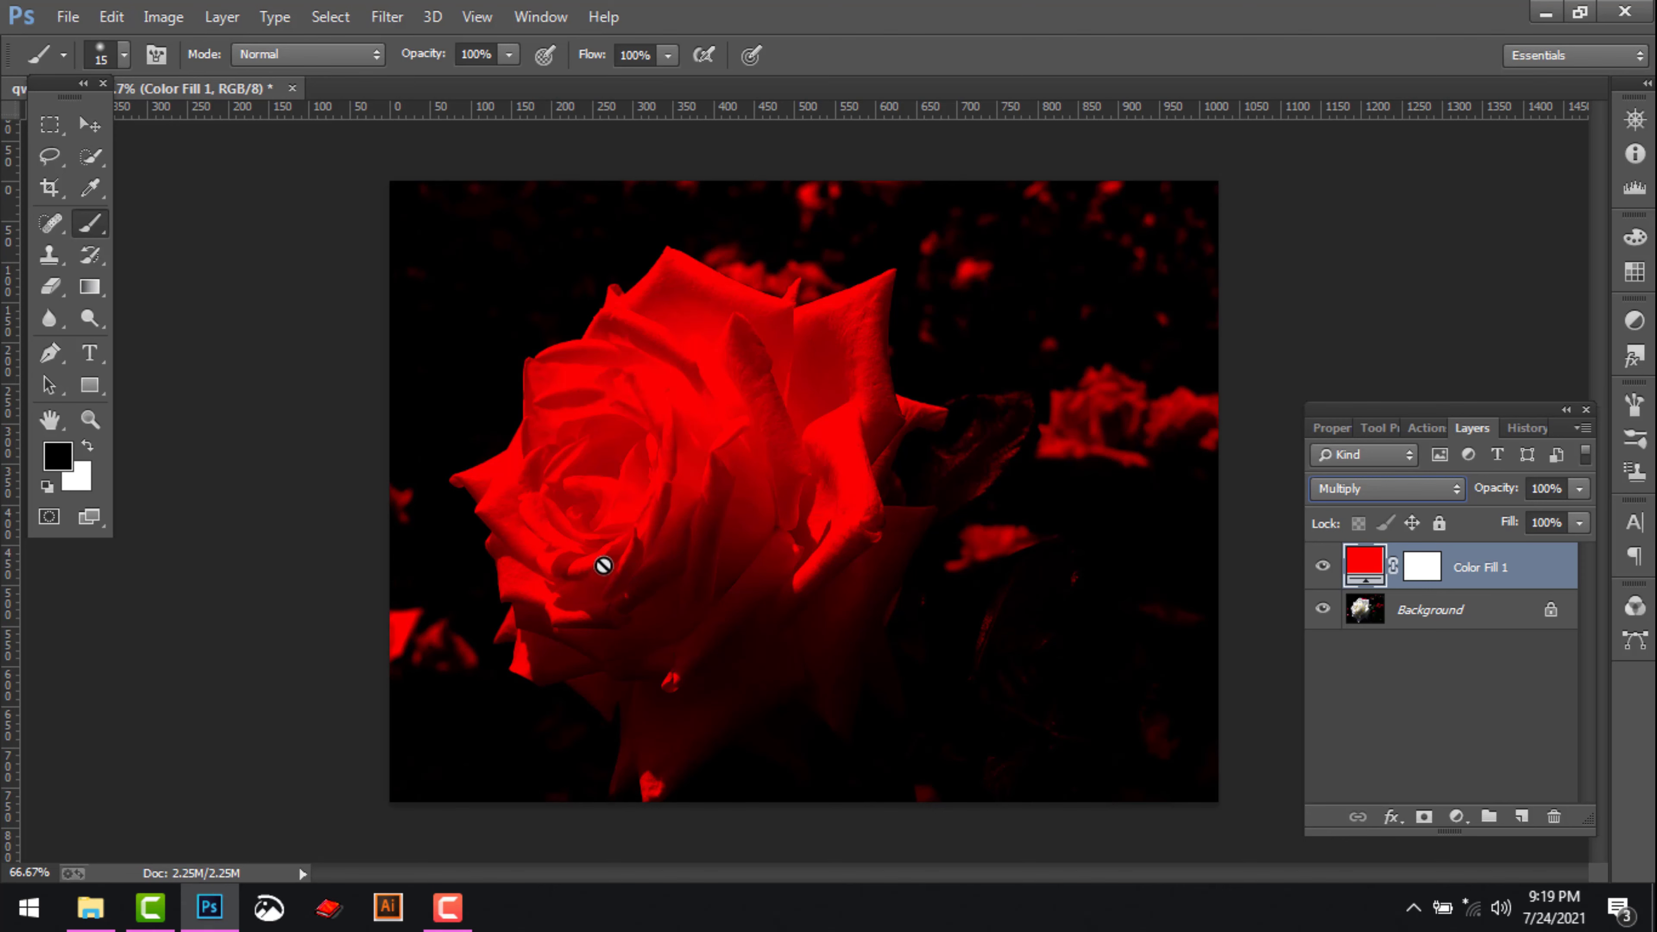
Invert the Color Fill 1 layer mask to black
click(1424, 569)
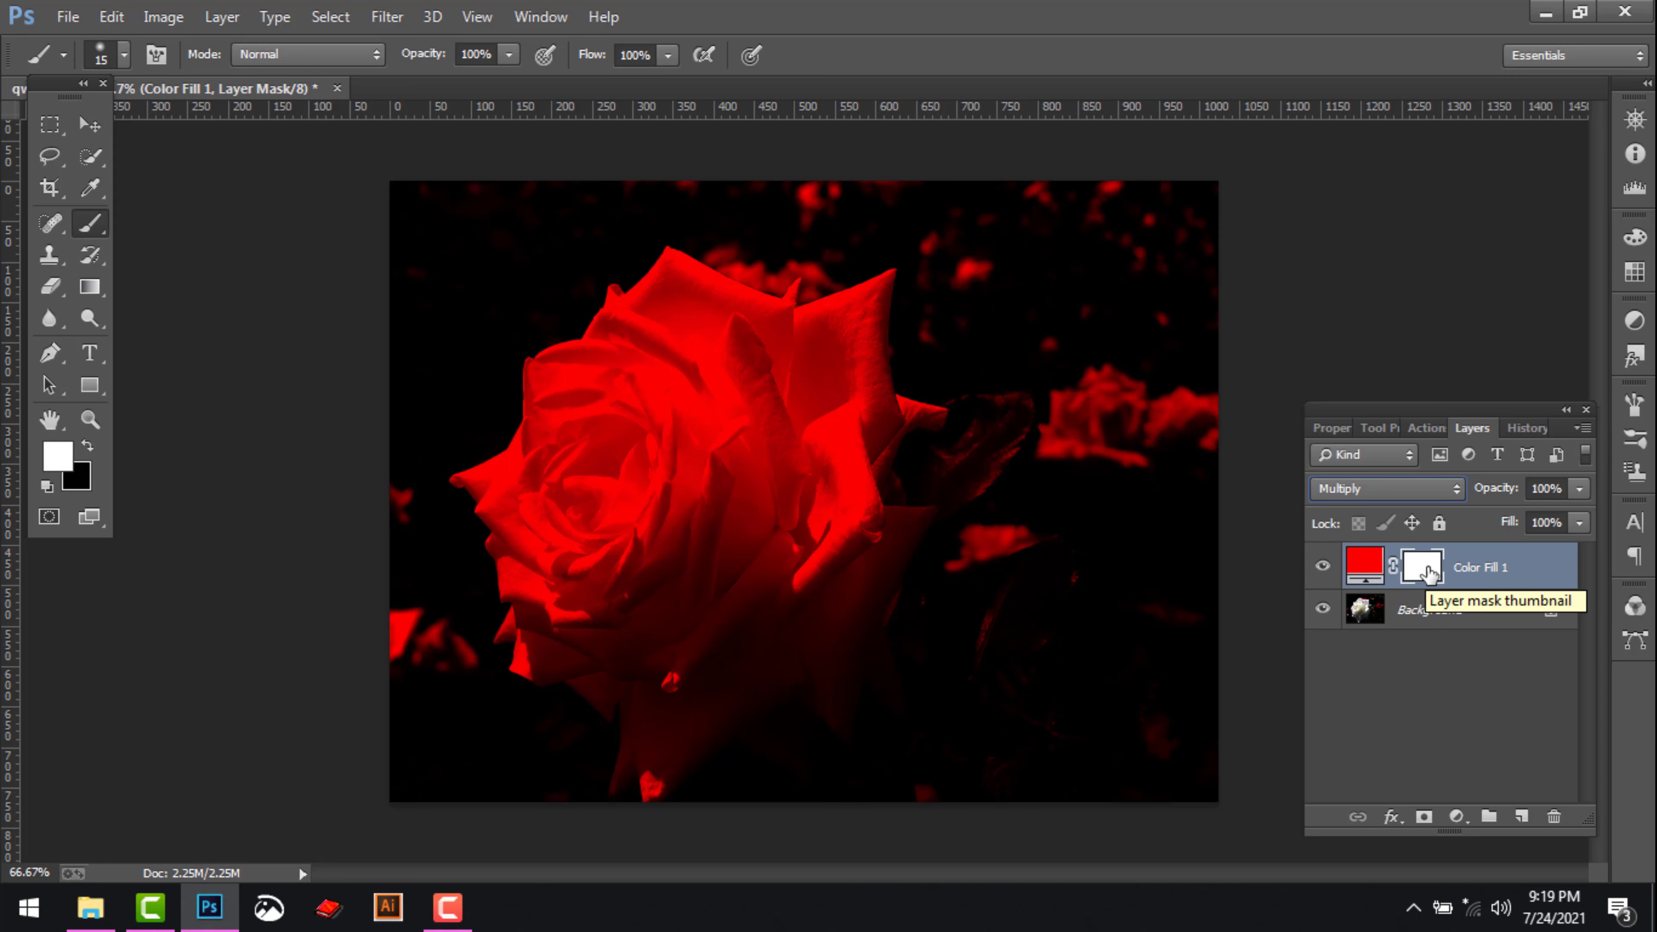
click(328, 16)
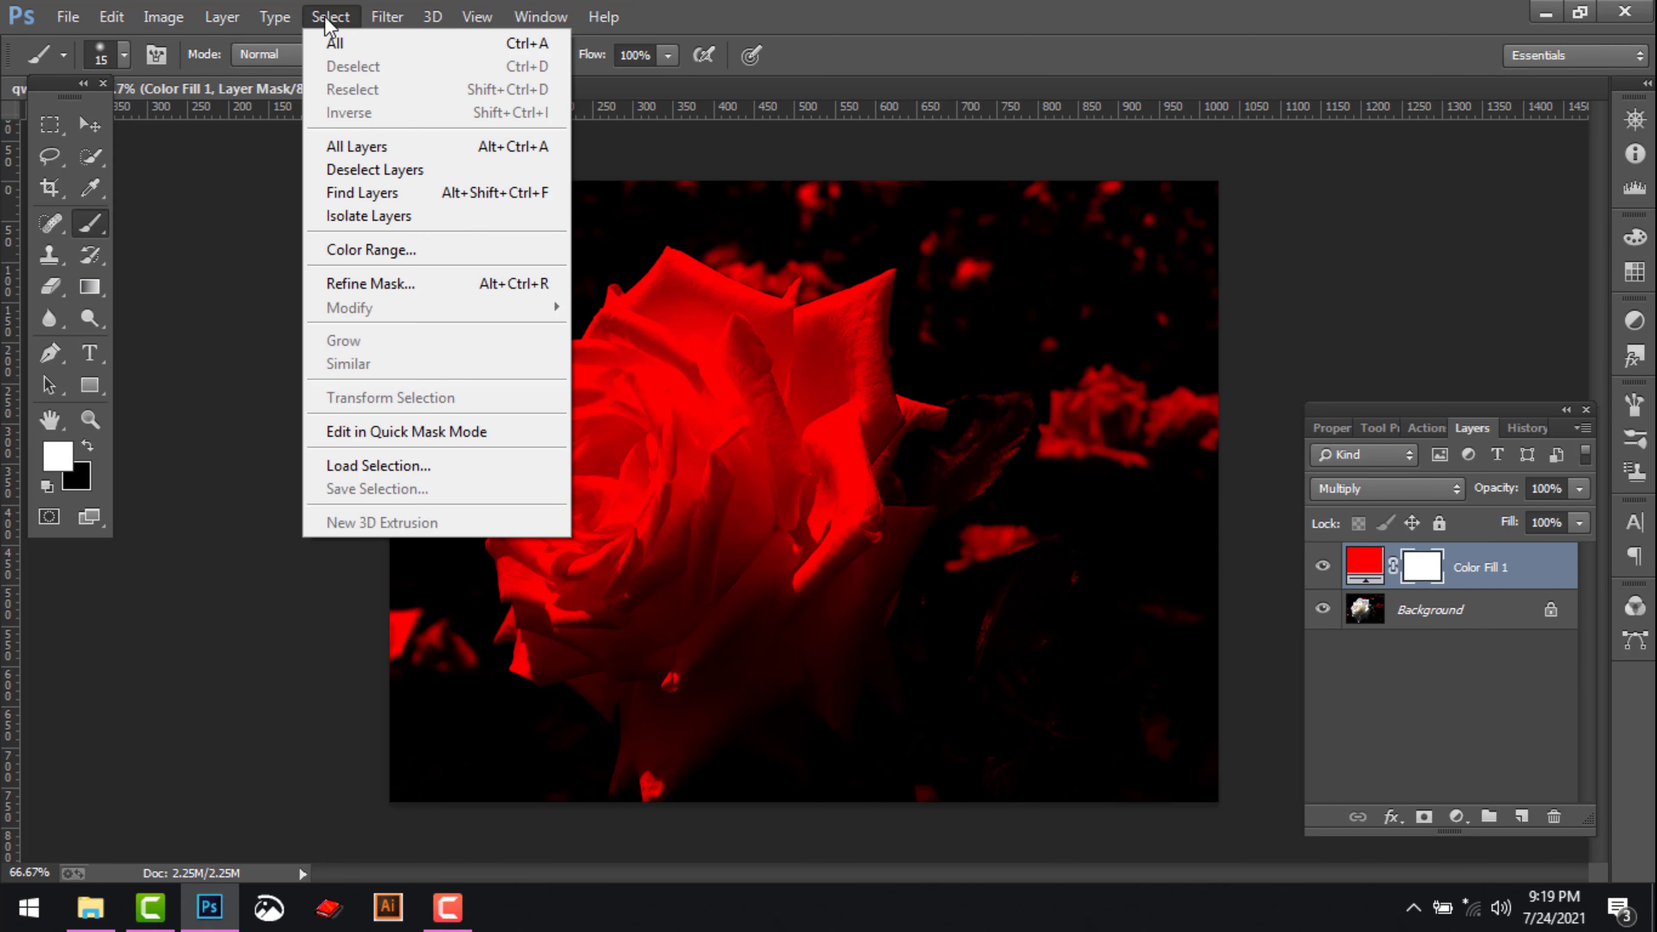
mouse_move(163, 17)
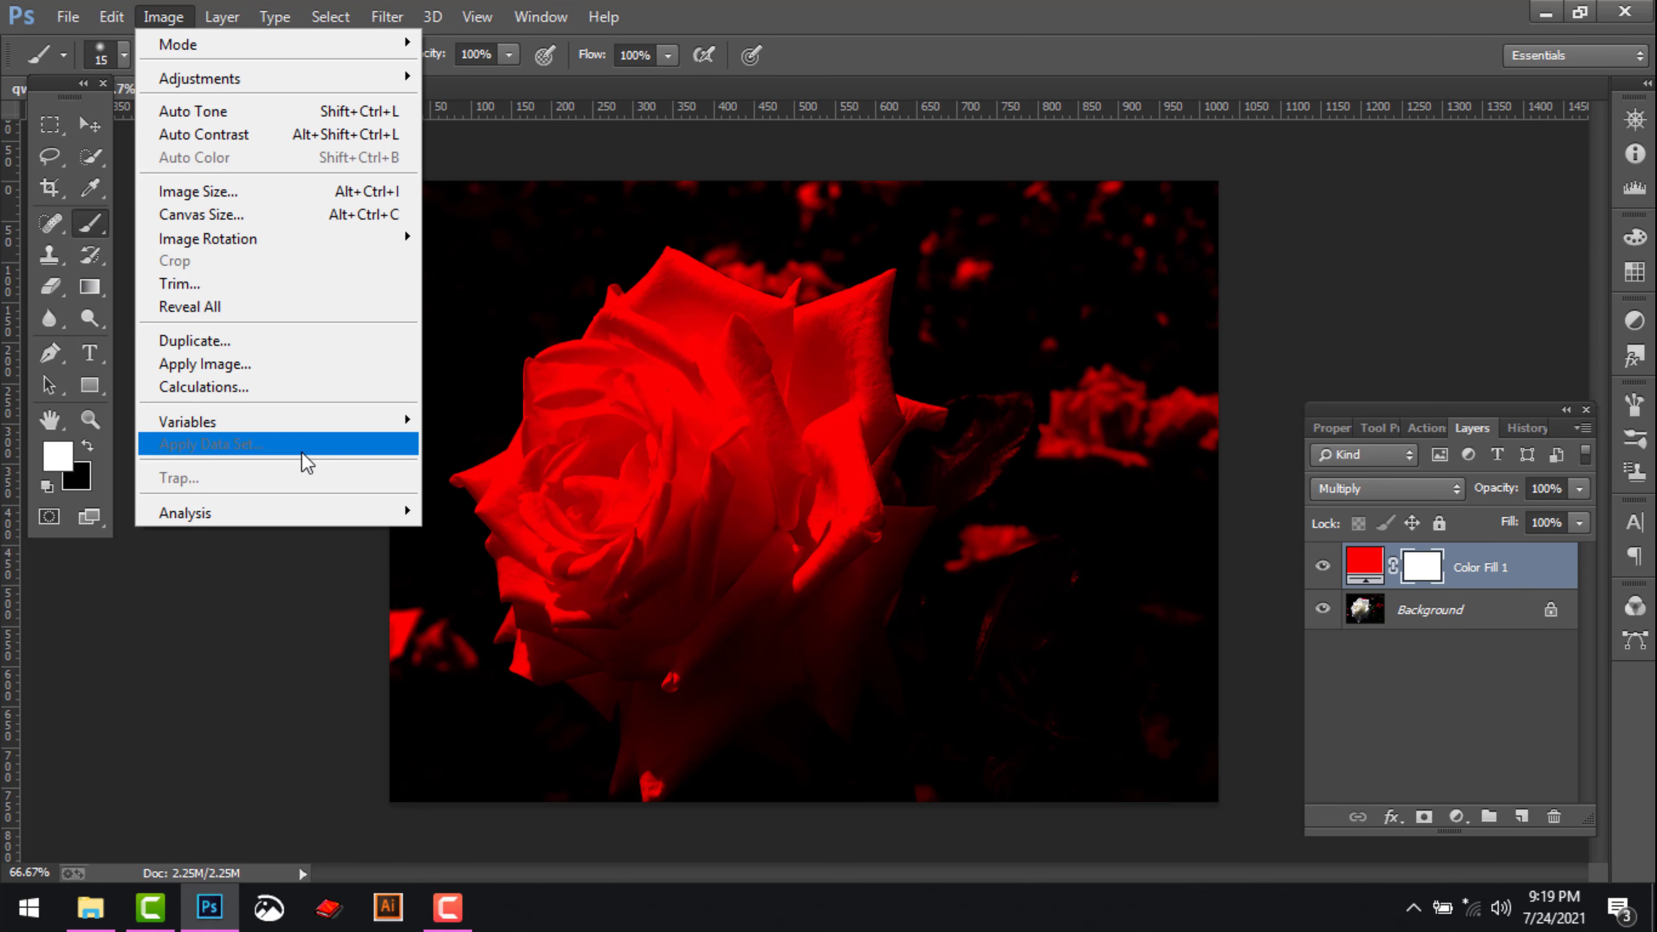
mouse_move(324, 81)
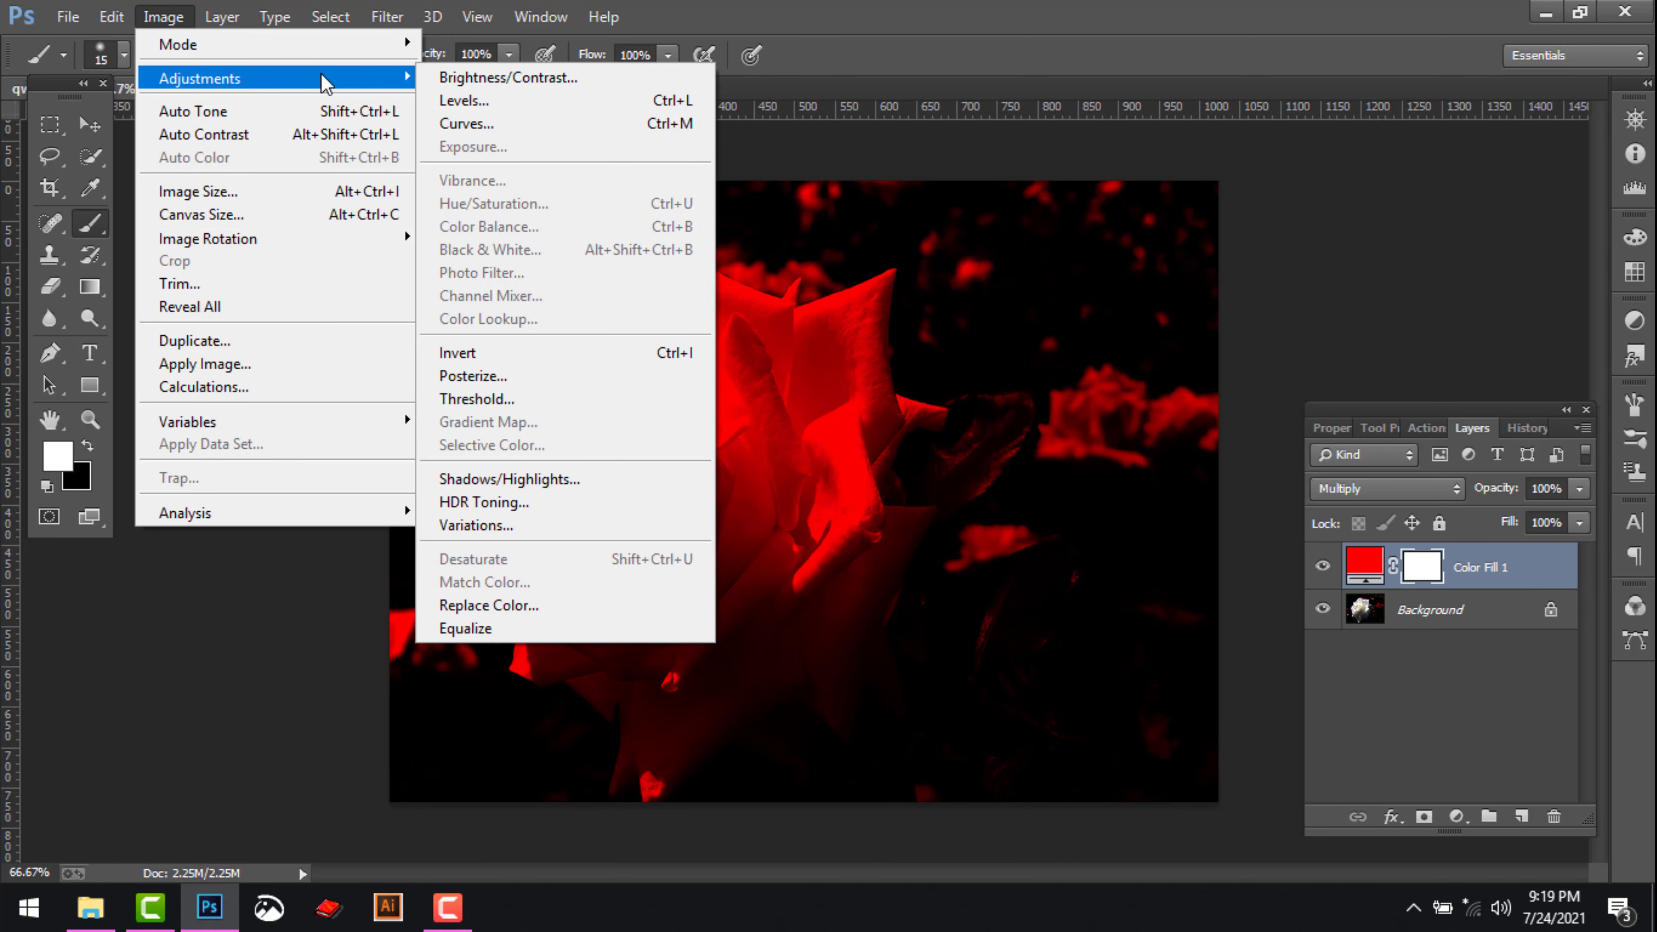
click(559, 358)
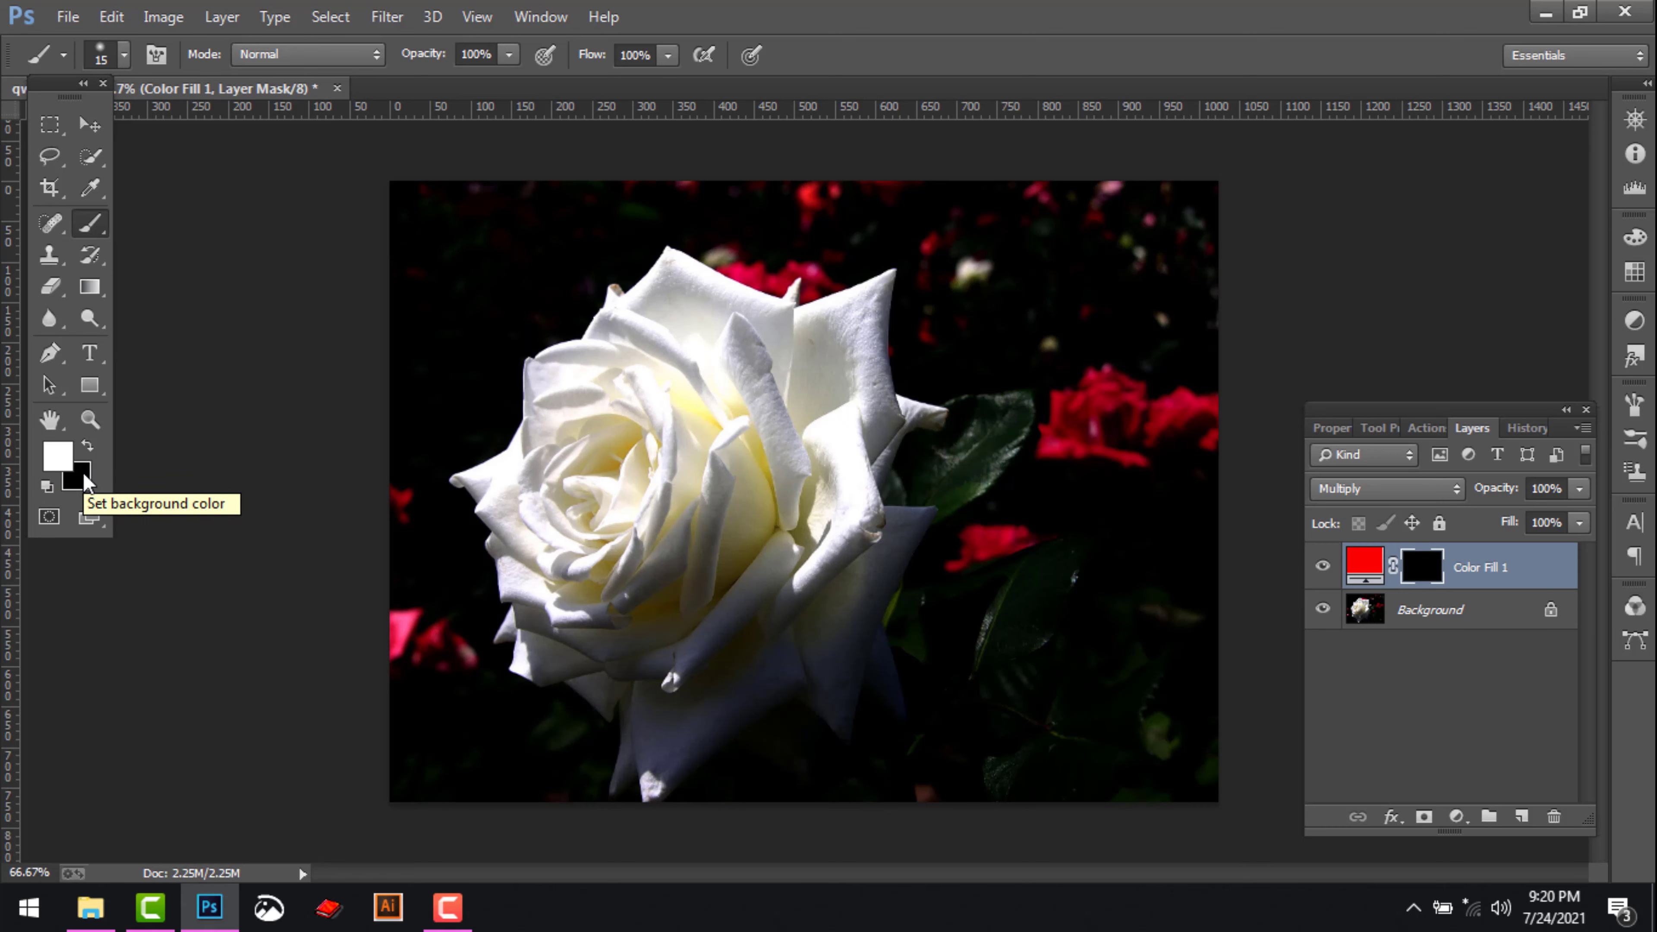
click(60, 458)
drag(1218, 492, 1225, 483)
click(1626, 246)
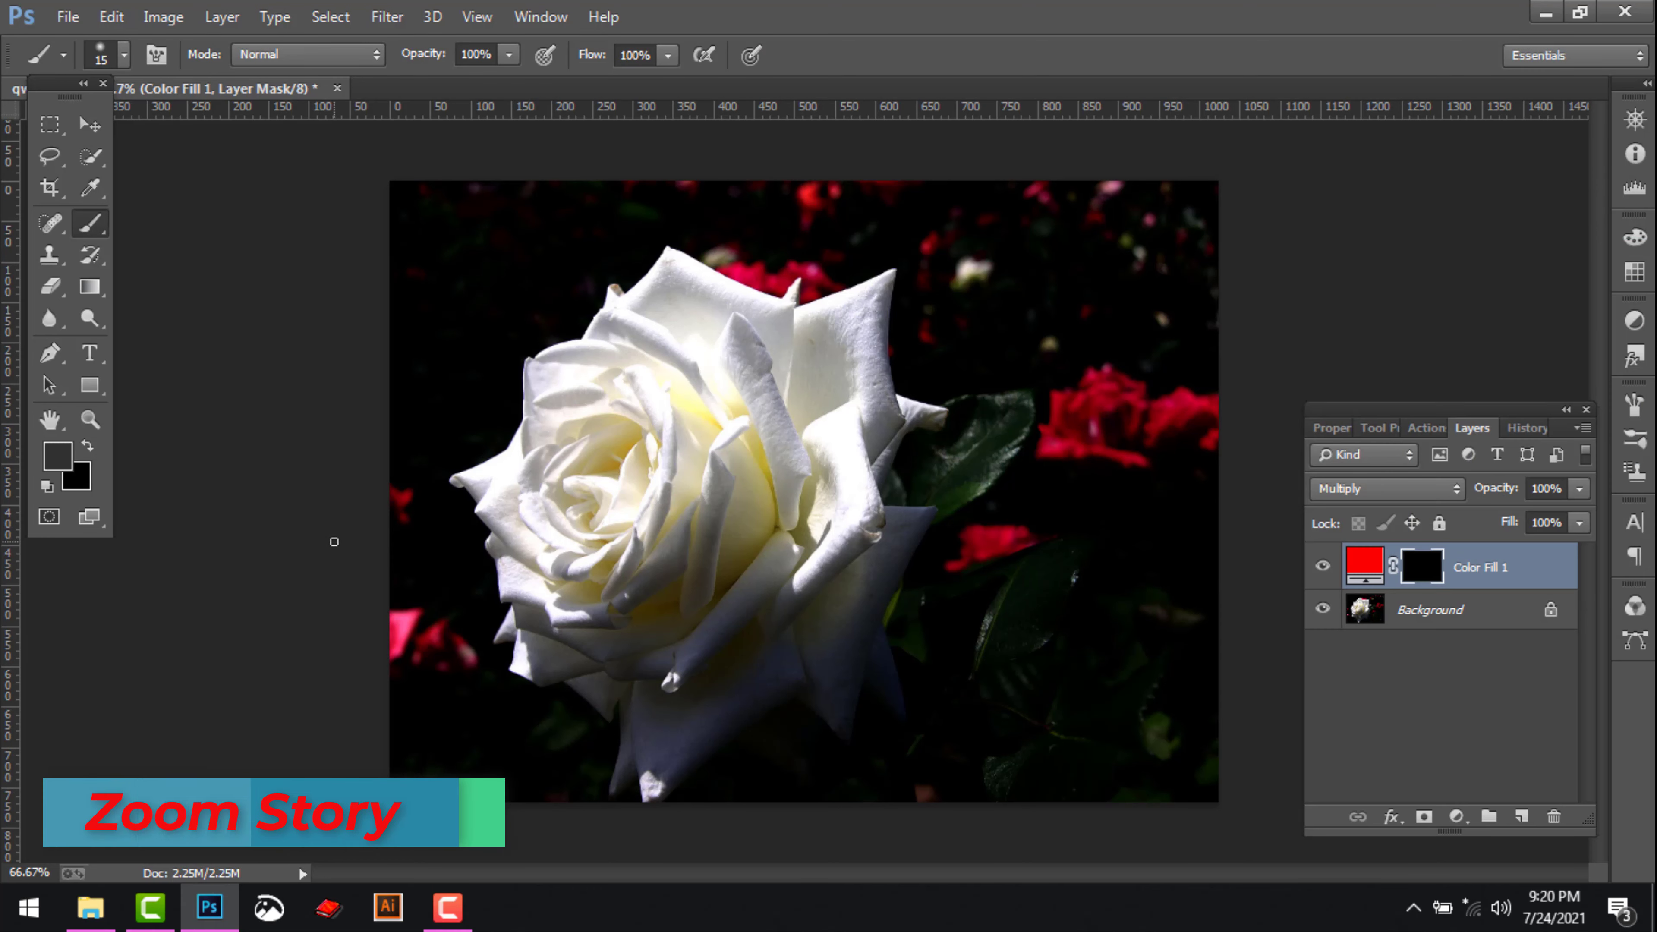
key(d)
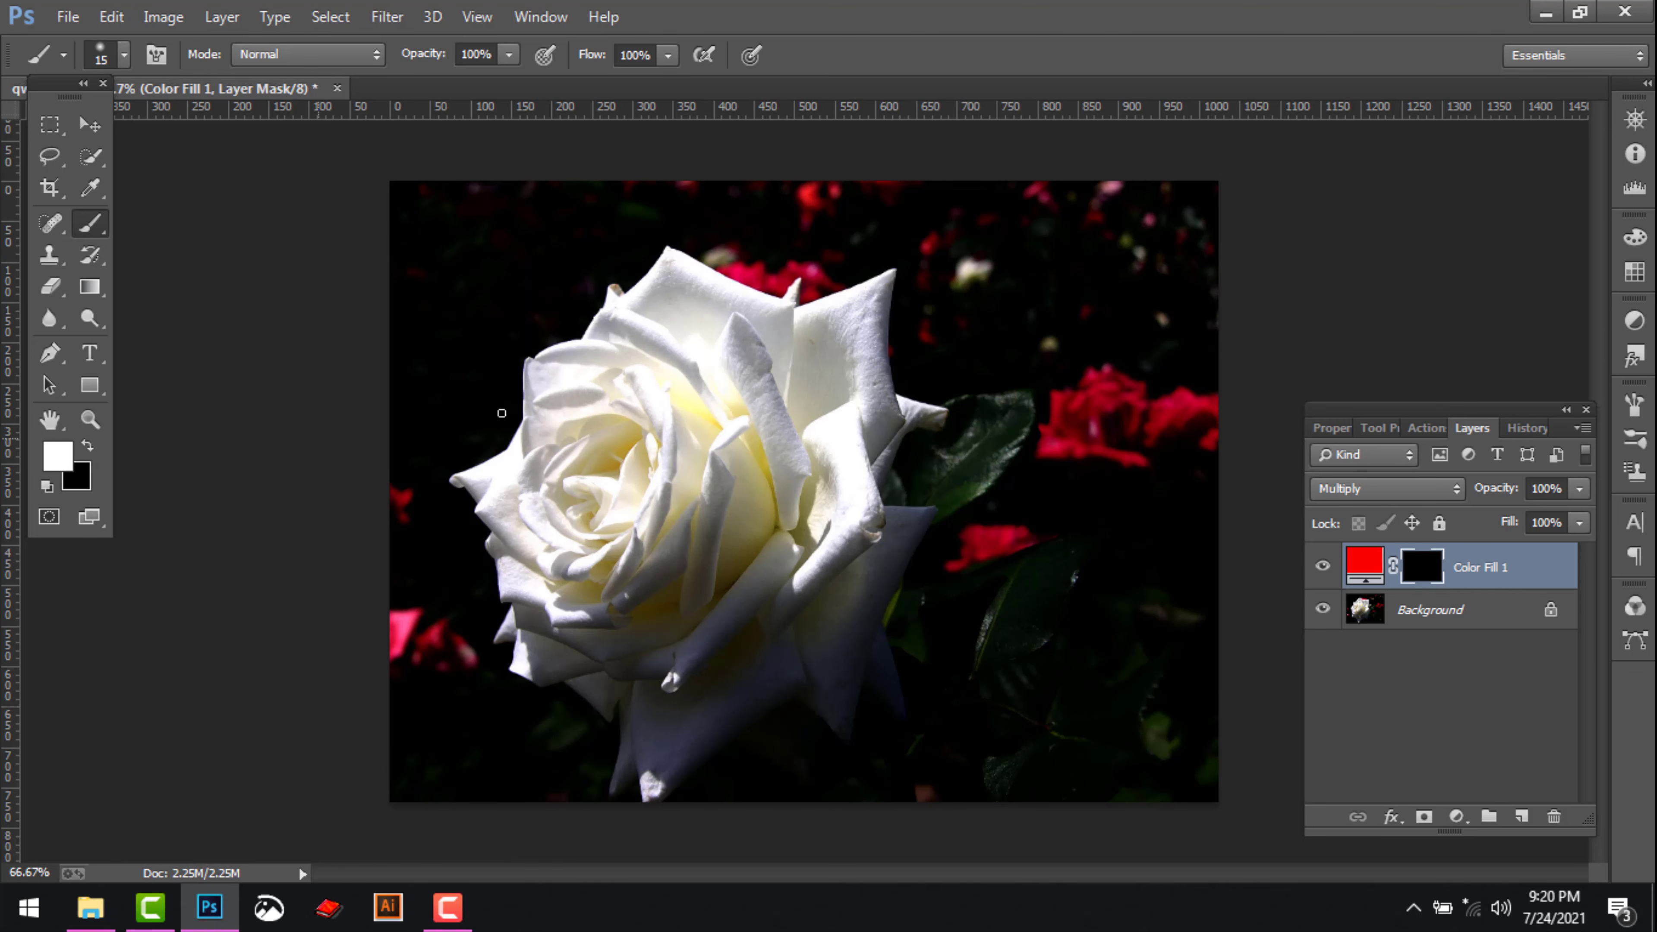
Choose the soft round brush with 0% hardness and enlarge it to 150 px
right_click(707, 405)
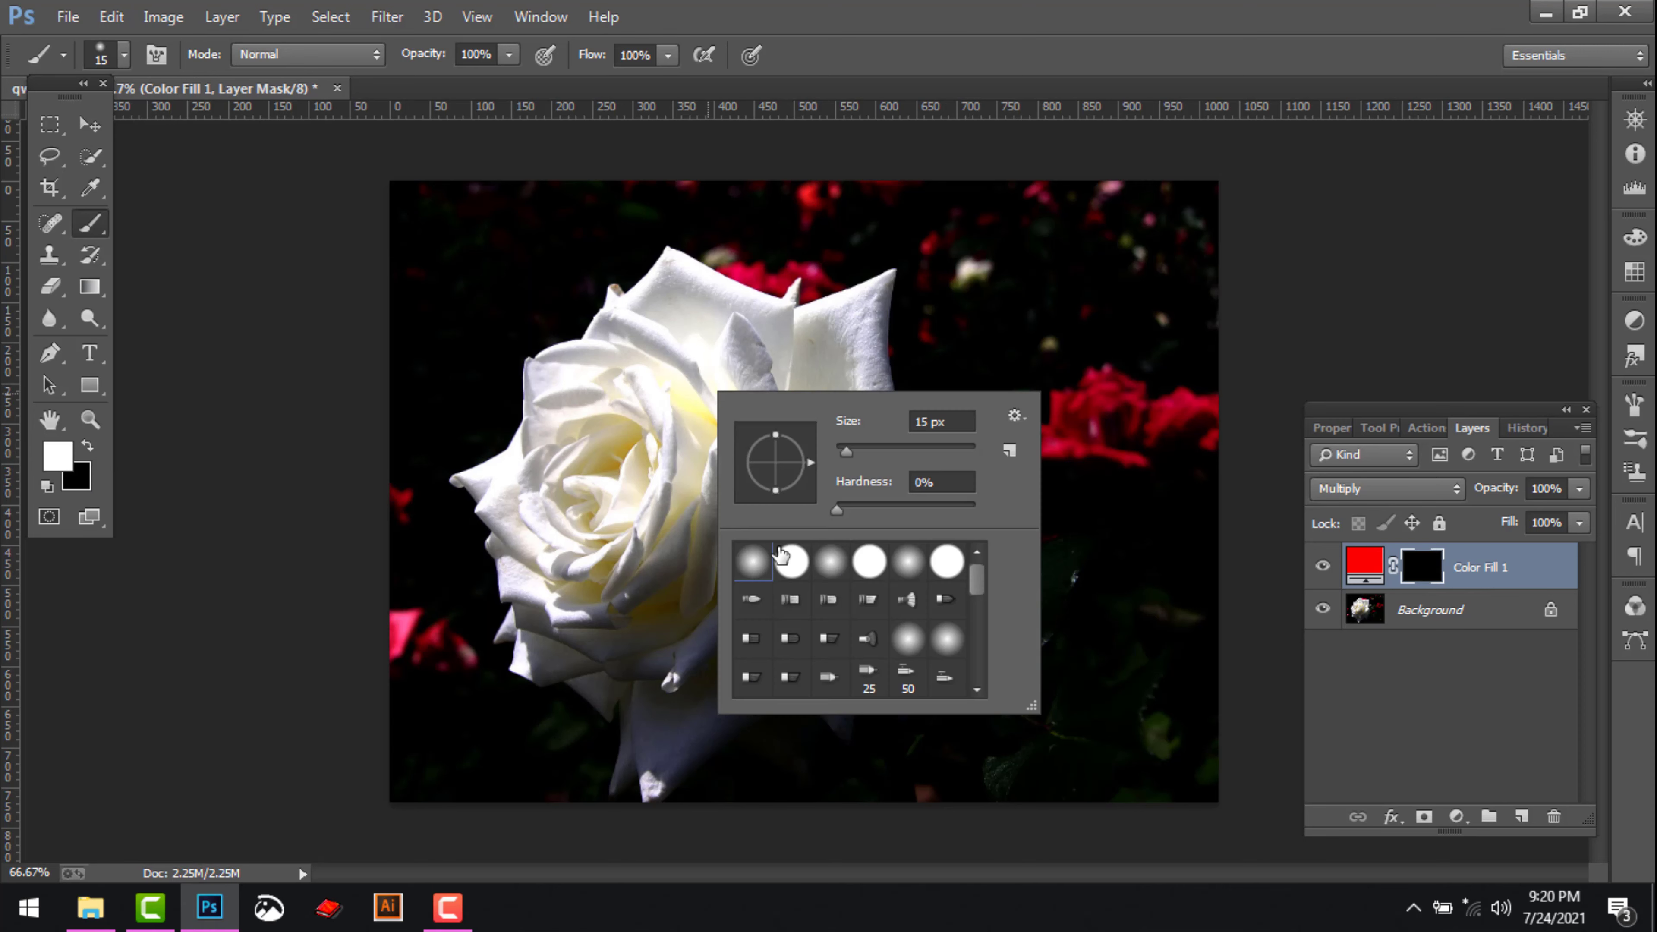
double_click(754, 562)
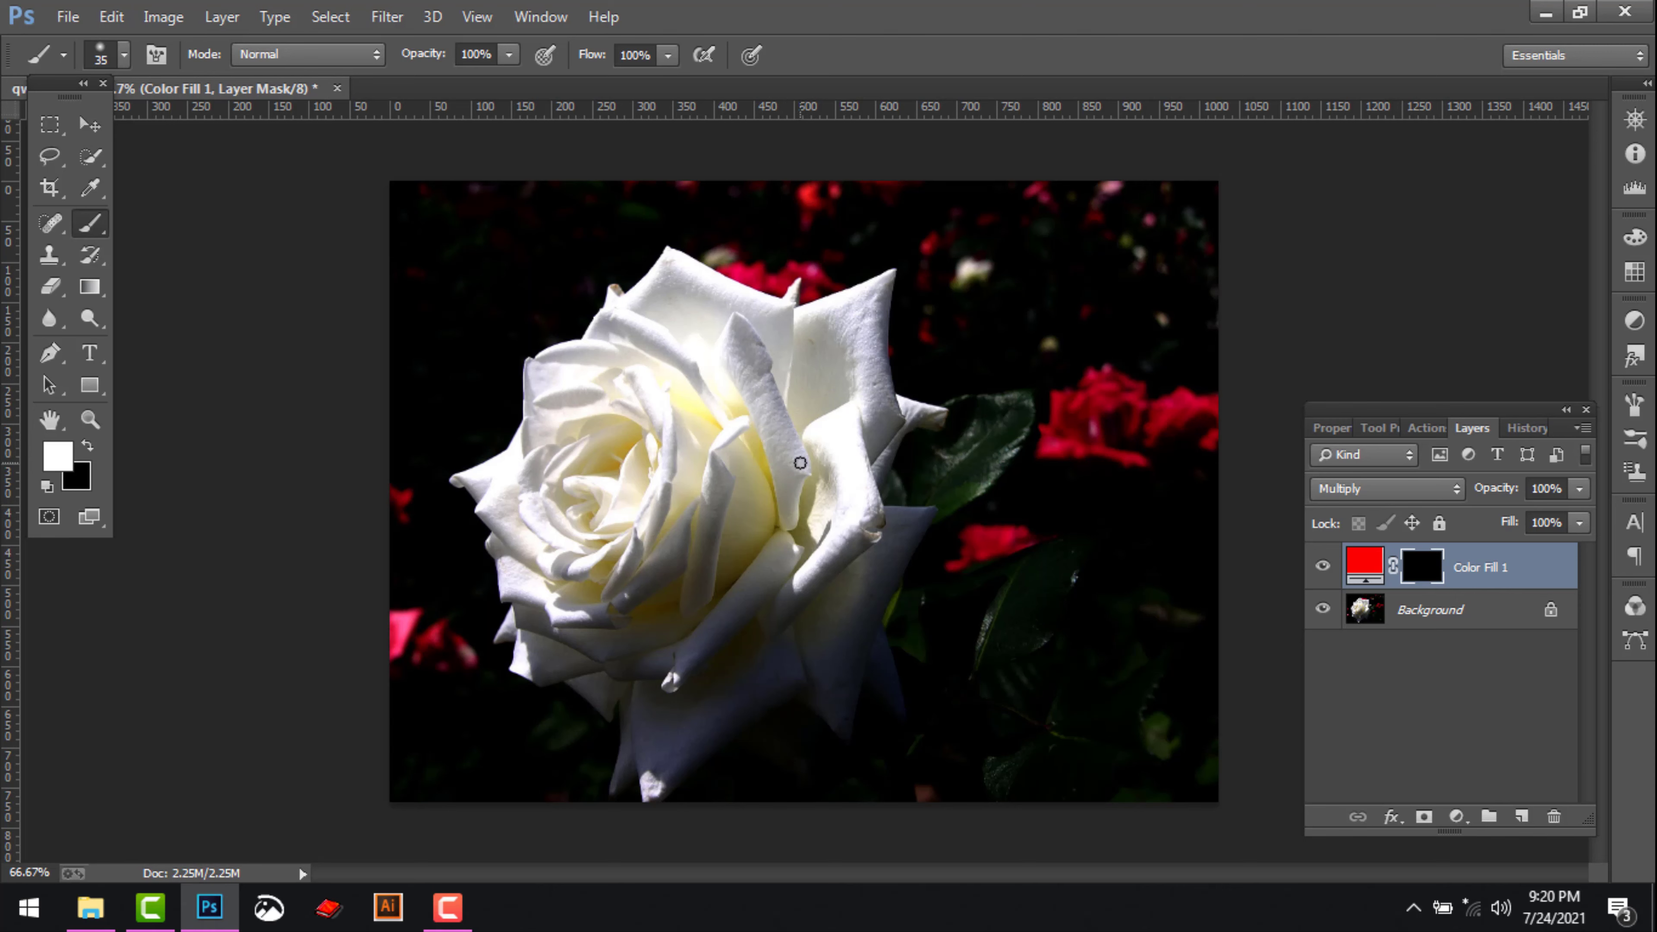
key(bracketright)
key(bracketright)
key(bracketright)
key(bracketright)
key(bracketright)
key(bracketright)
Select the whole white rose on the Background layer with the Quick Selection tool
click(1426, 617)
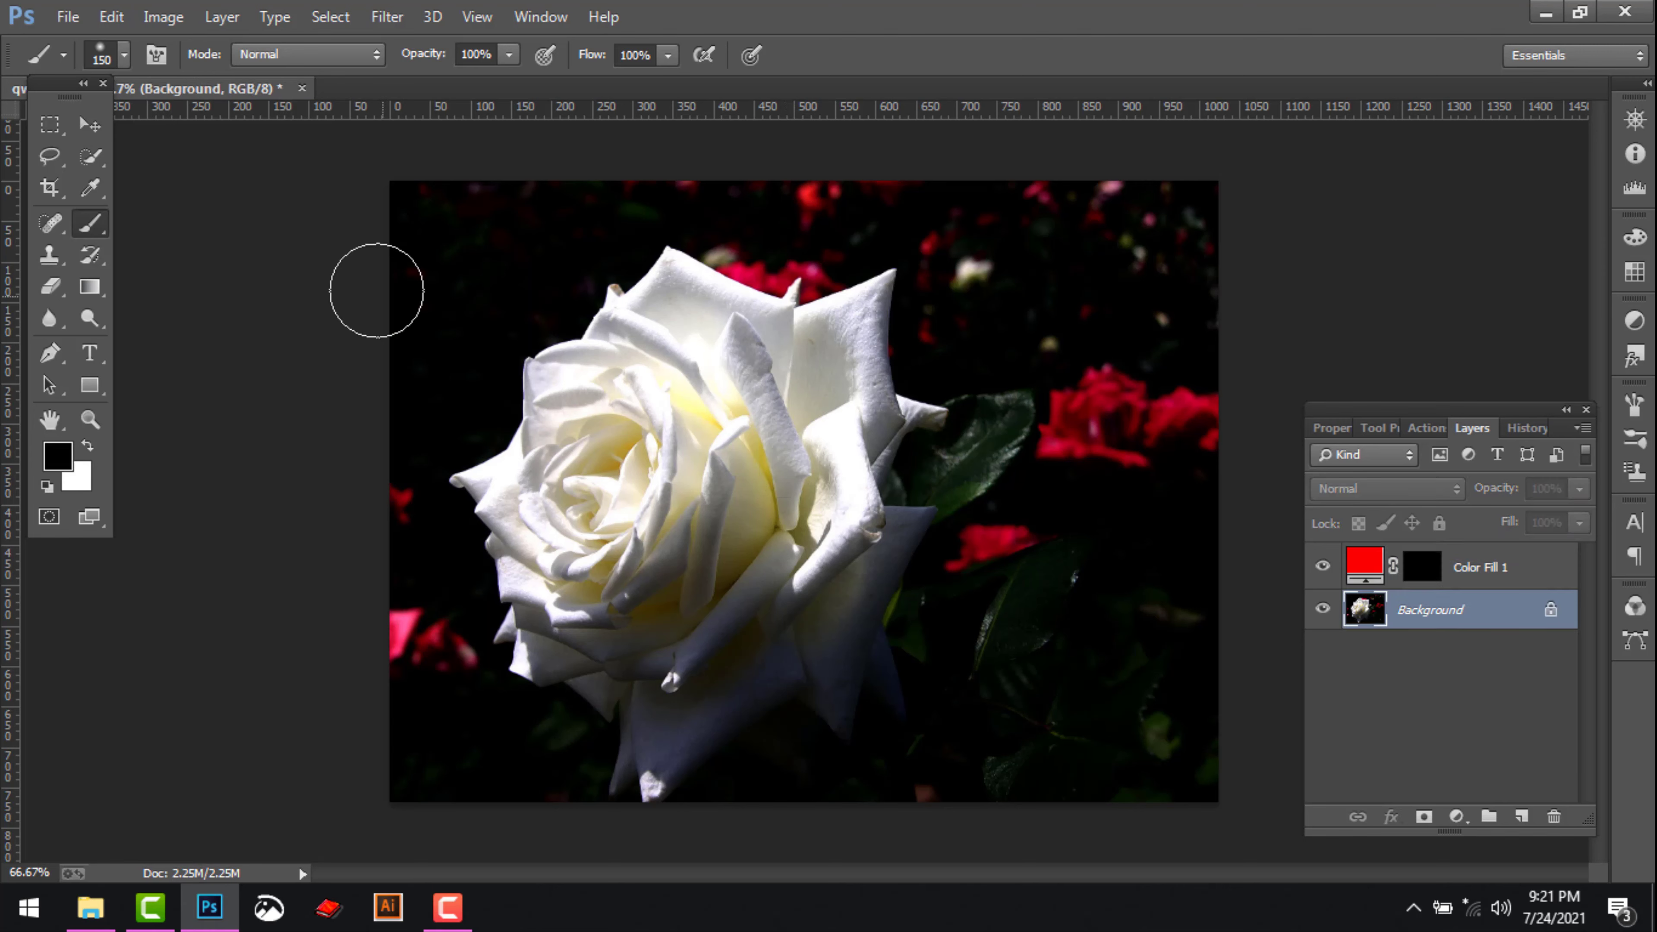
click(91, 156)
mouse_move(658, 437)
mouse_down()
mouse_move(628, 559)
mouse_move(590, 574)
mouse_move(569, 537)
mouse_move(613, 443)
mouse_move(588, 416)
mouse_move(569, 457)
mouse_up()
mouse_move(535, 565)
mouse_down()
mouse_move(530, 660)
mouse_move(591, 651)
mouse_move(689, 603)
mouse_move(752, 536)
mouse_move(793, 412)
mouse_move(748, 343)
mouse_move(791, 412)
mouse_move(918, 414)
mouse_move(884, 468)
mouse_move(895, 536)
mouse_move(834, 651)
mouse_move(824, 568)
mouse_move(733, 615)
mouse_move(732, 663)
mouse_move(666, 752)
mouse_move(633, 723)
mouse_move(666, 702)
mouse_move(846, 800)
mouse_move(791, 737)
mouse_move(779, 777)
mouse_move(706, 798)
mouse_move(799, 723)
mouse_move(901, 754)
mouse_move(874, 709)
mouse_move(918, 753)
mouse_up()
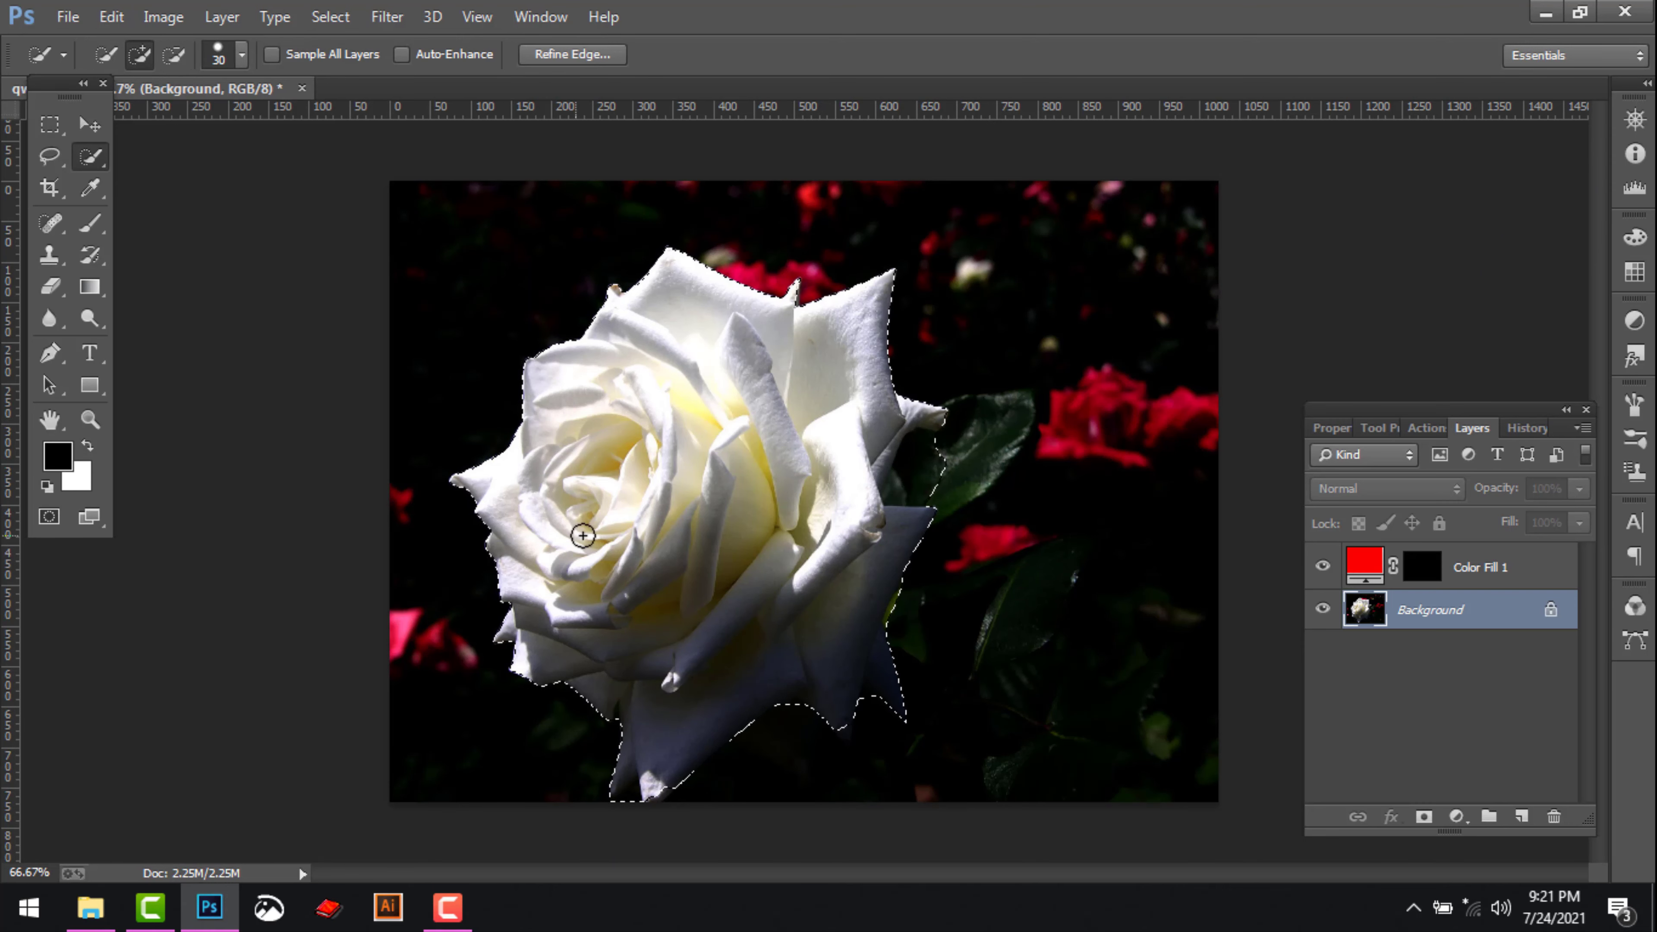
Paint white with the 150 px brush on the Color Fill 1 mask over the rose's central petals
click(1432, 574)
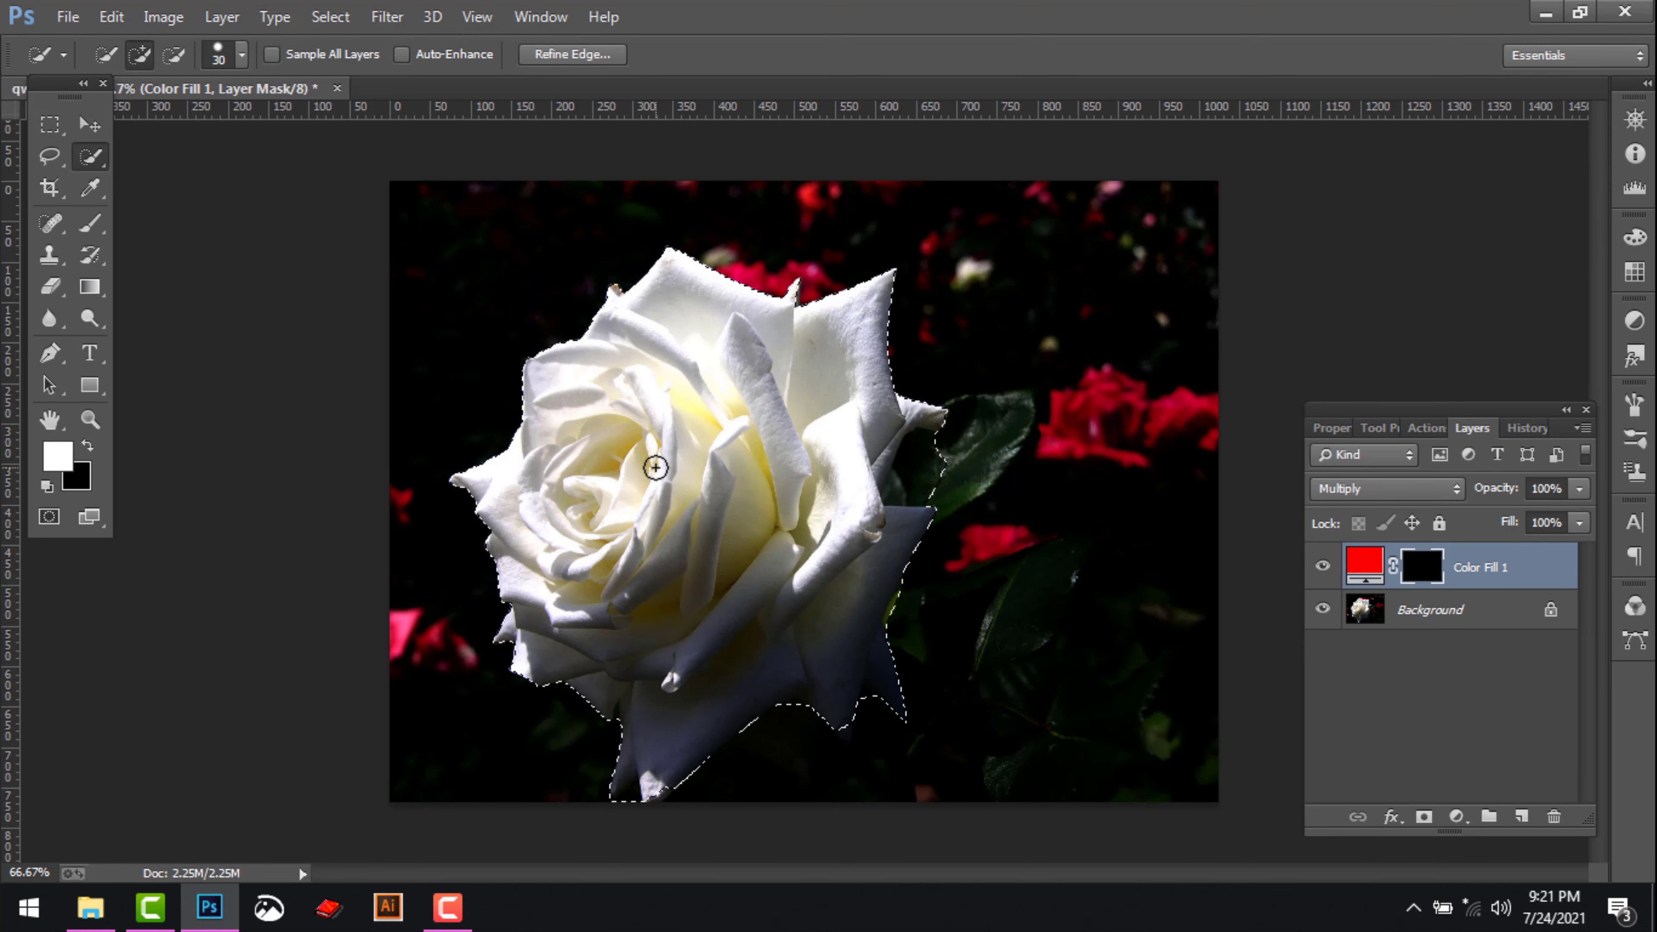
key(b)
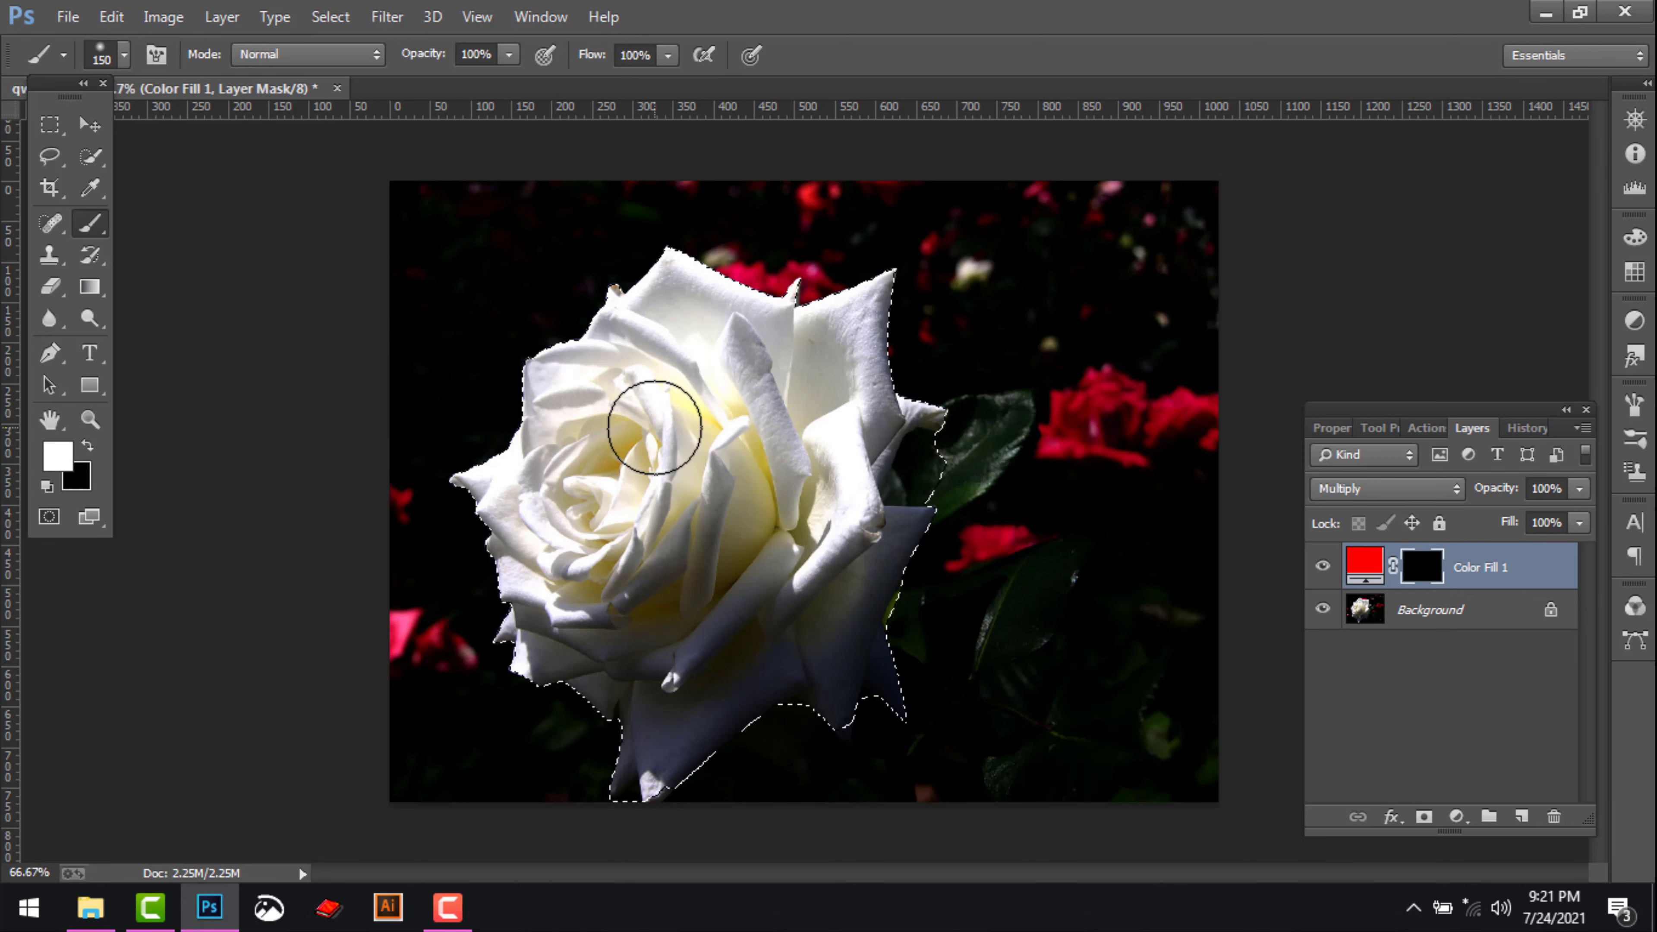
scroll(697, 478, up, 1)
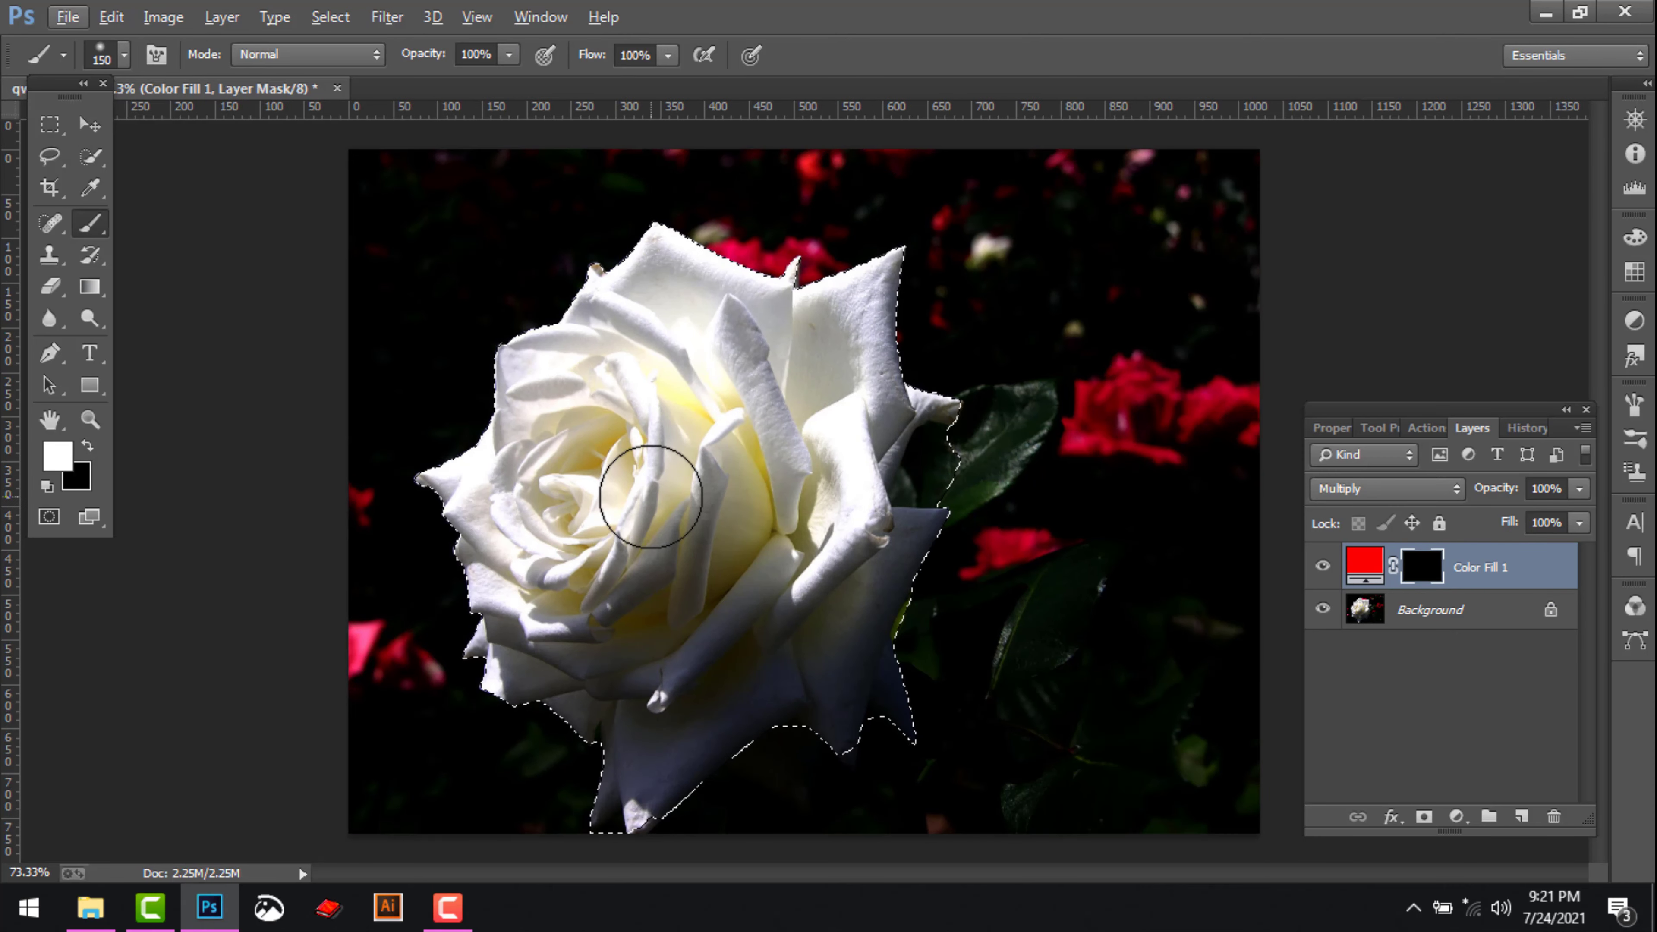
drag(729, 435, 738, 489)
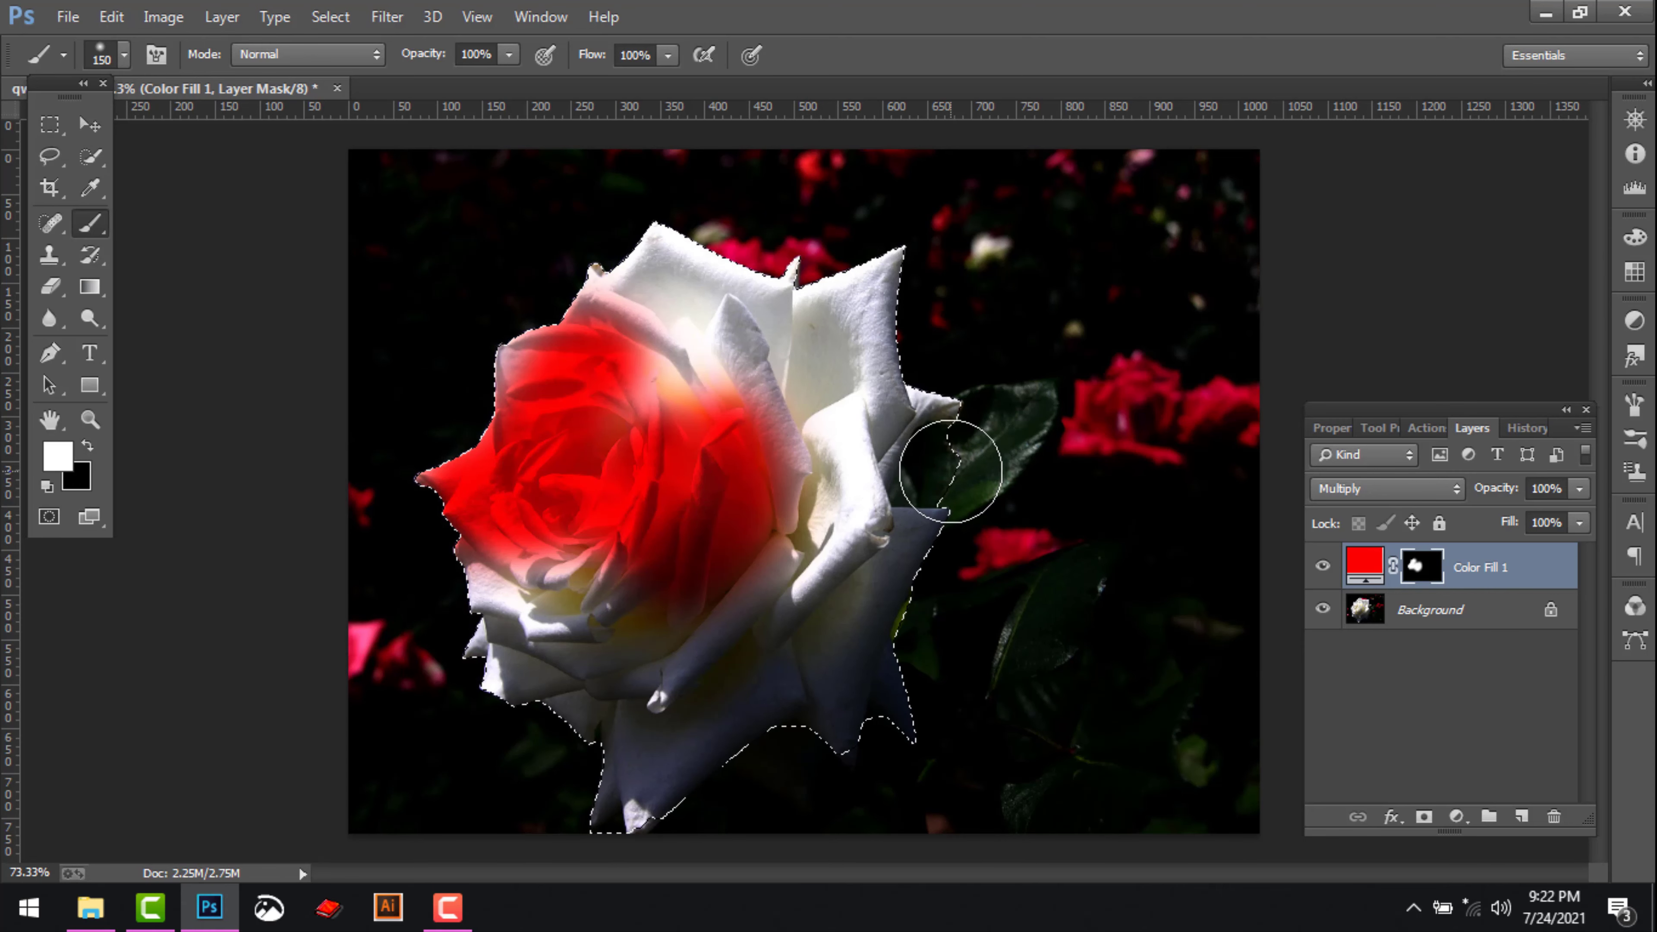
Subtract the leaf gap beside the rose from the selection, and paint the remaining petals white on the mask before deselecting
key(w)
key(alt)
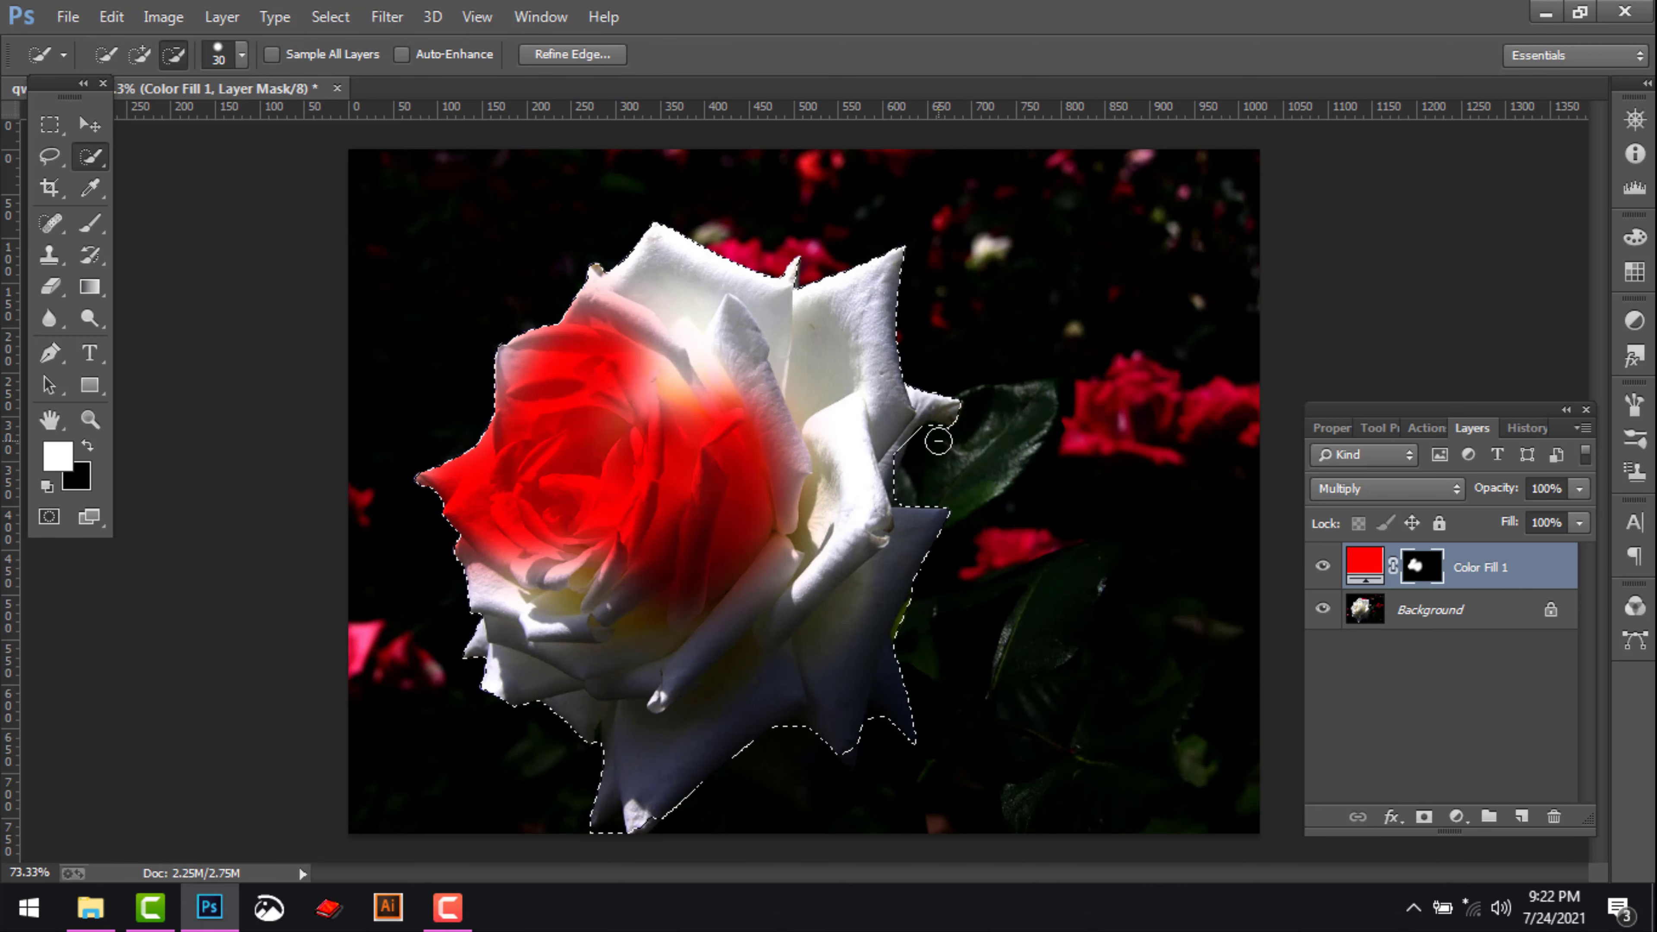
key(b)
drag(780, 401, 626, 380)
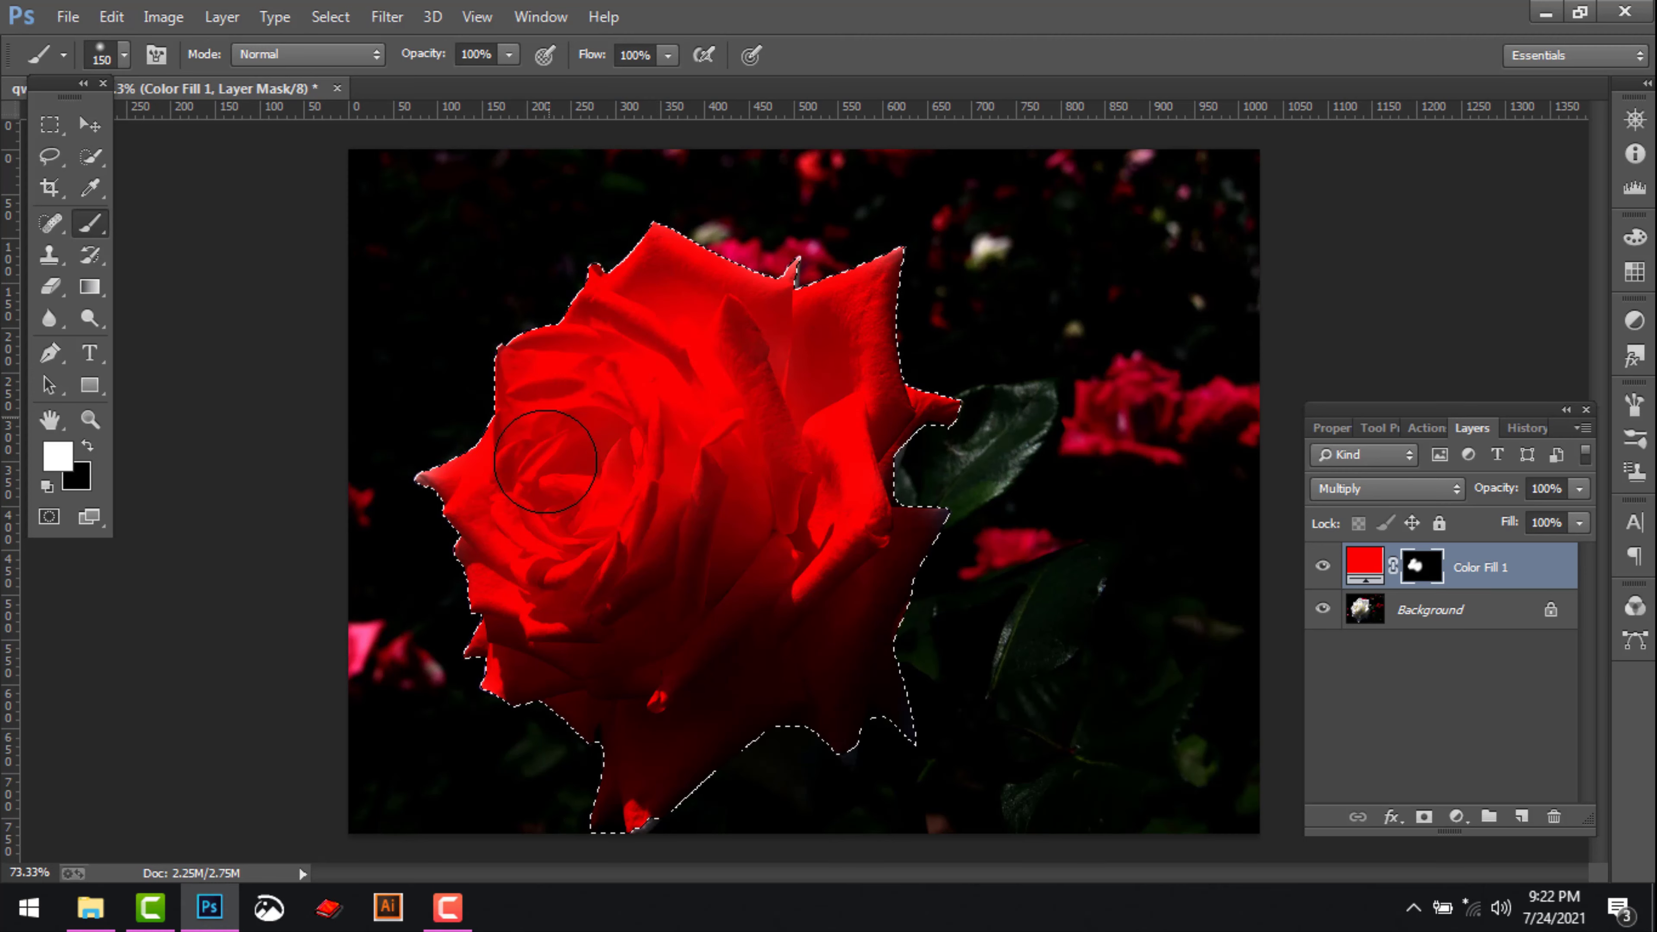
mouse_move(546, 462)
mouse_down()
mouse_move(613, 562)
mouse_move(682, 494)
mouse_up()
key(ctrl+d)
Reduce the brush to 15 px and paint white on the mask along the rose's upper petal edges
scroll(625, 304, up, 1)
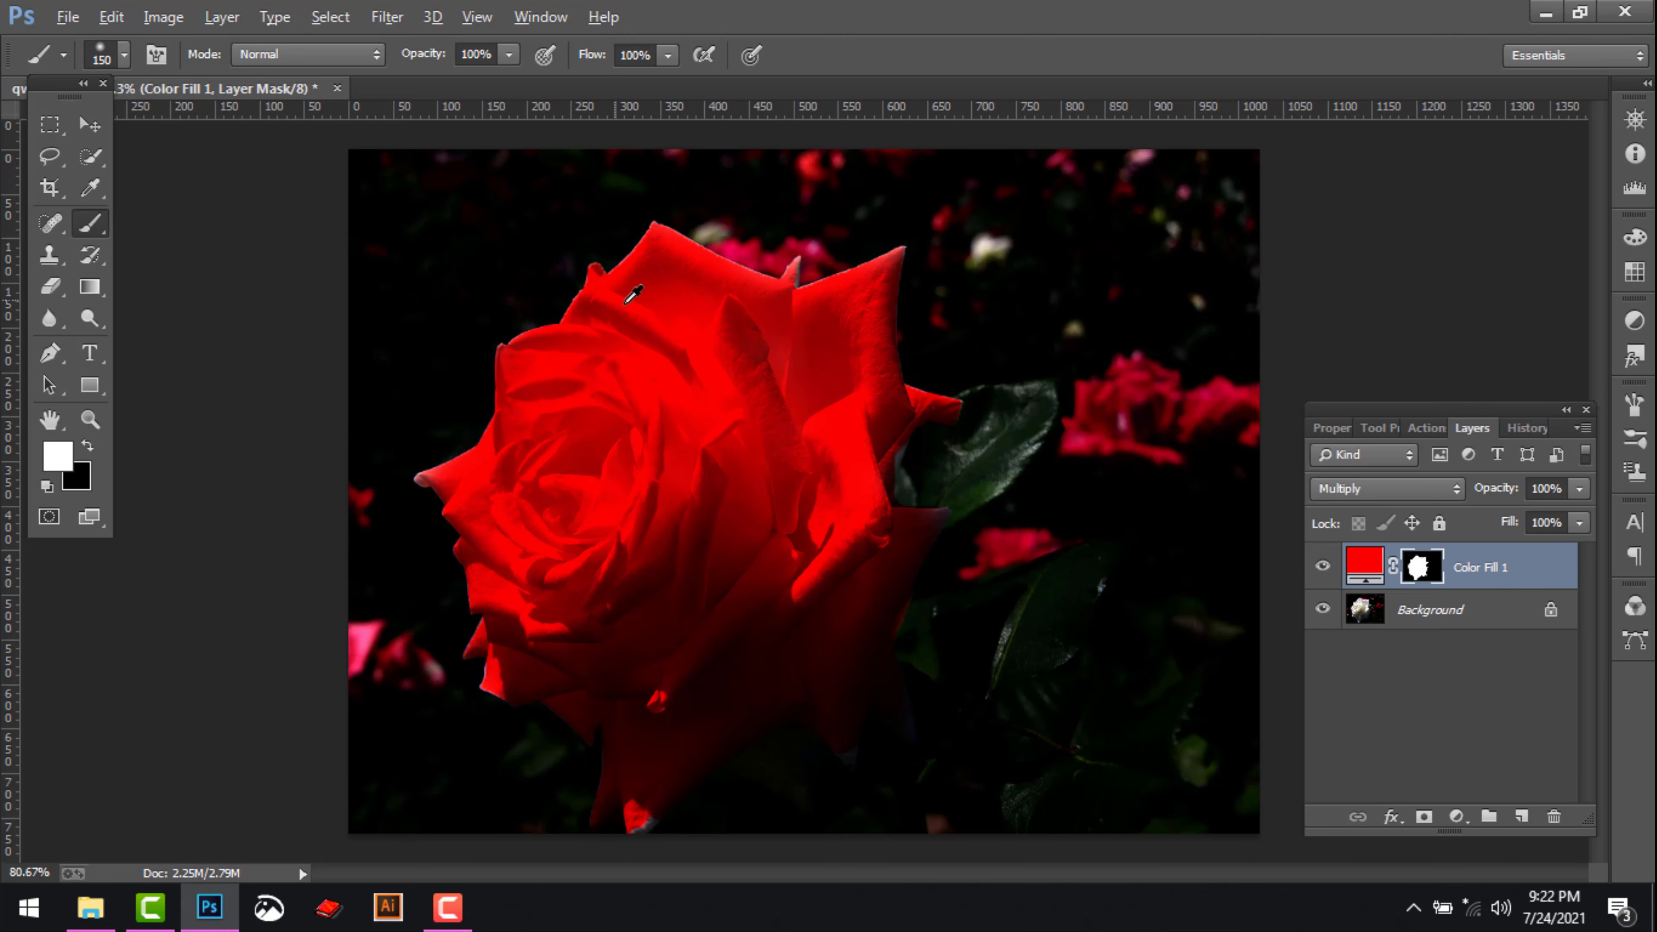
scroll(632, 296, up, 4)
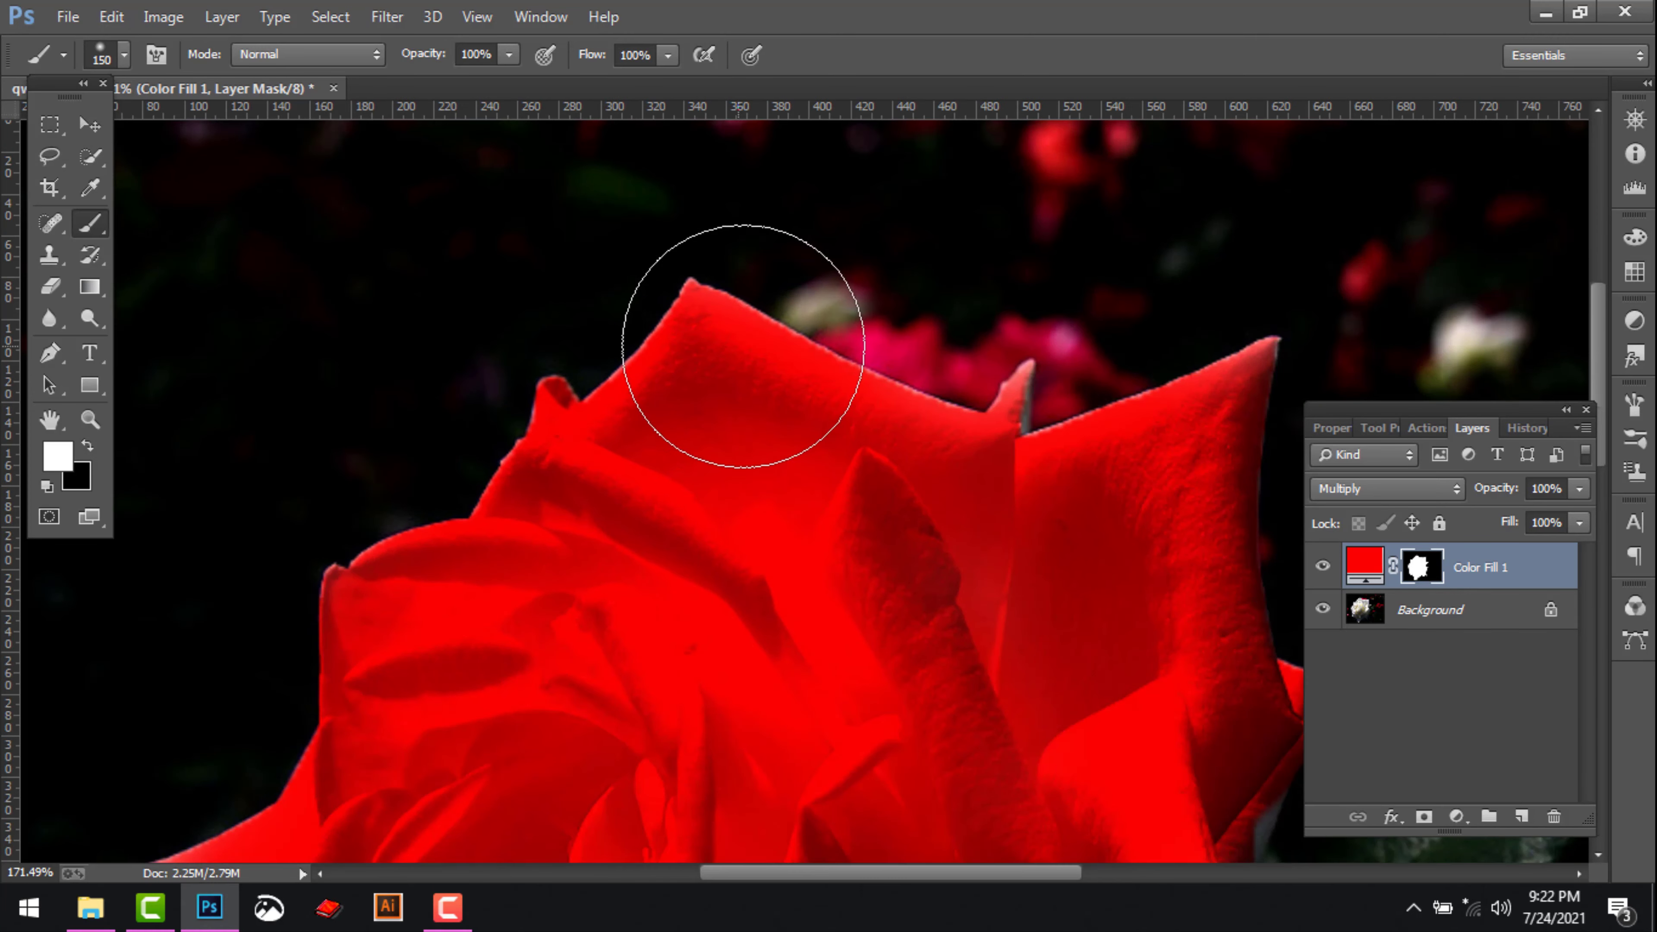
key(bracketleft)
key(bracketleft)
key(bracketleft)
key(bracketleft)
key(bracketleft)
key(bracketleft)
key(bracketleft)
key(bracketleft)
key(bracketleft)
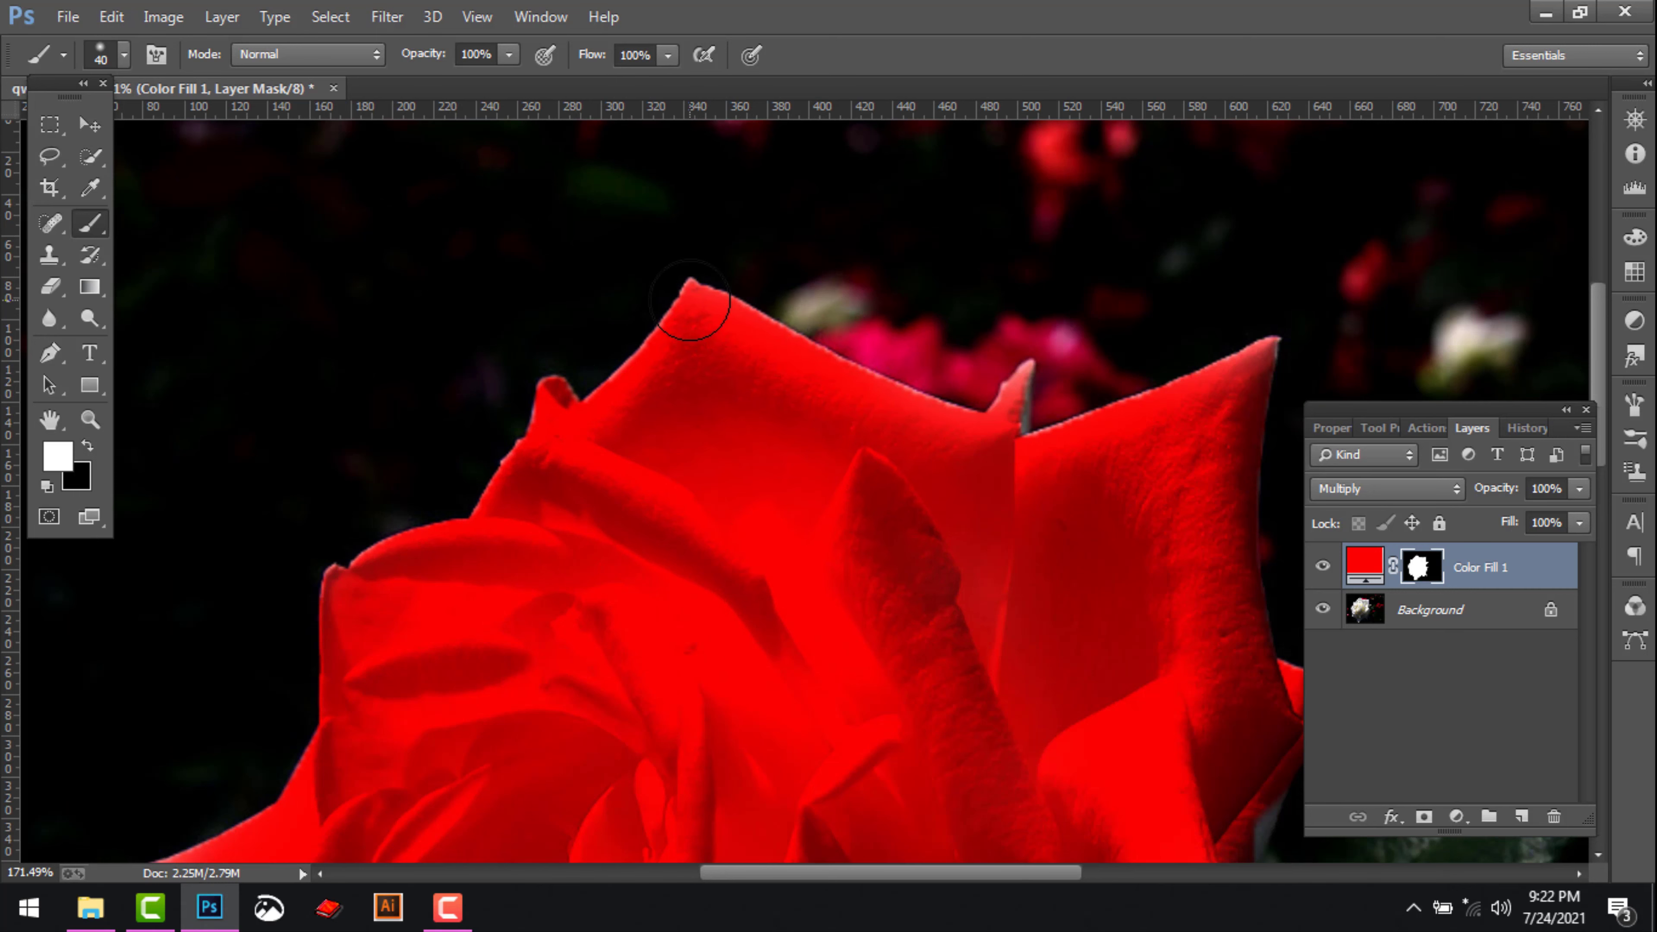
key(bracketleft)
mouse_move(690, 289)
mouse_down()
mouse_move(620, 382)
mouse_move(700, 324)
mouse_move(704, 294)
mouse_move(939, 404)
mouse_move(983, 406)
mouse_move(1026, 374)
mouse_move(1029, 435)
mouse_move(1270, 338)
mouse_move(1262, 413)
mouse_up()
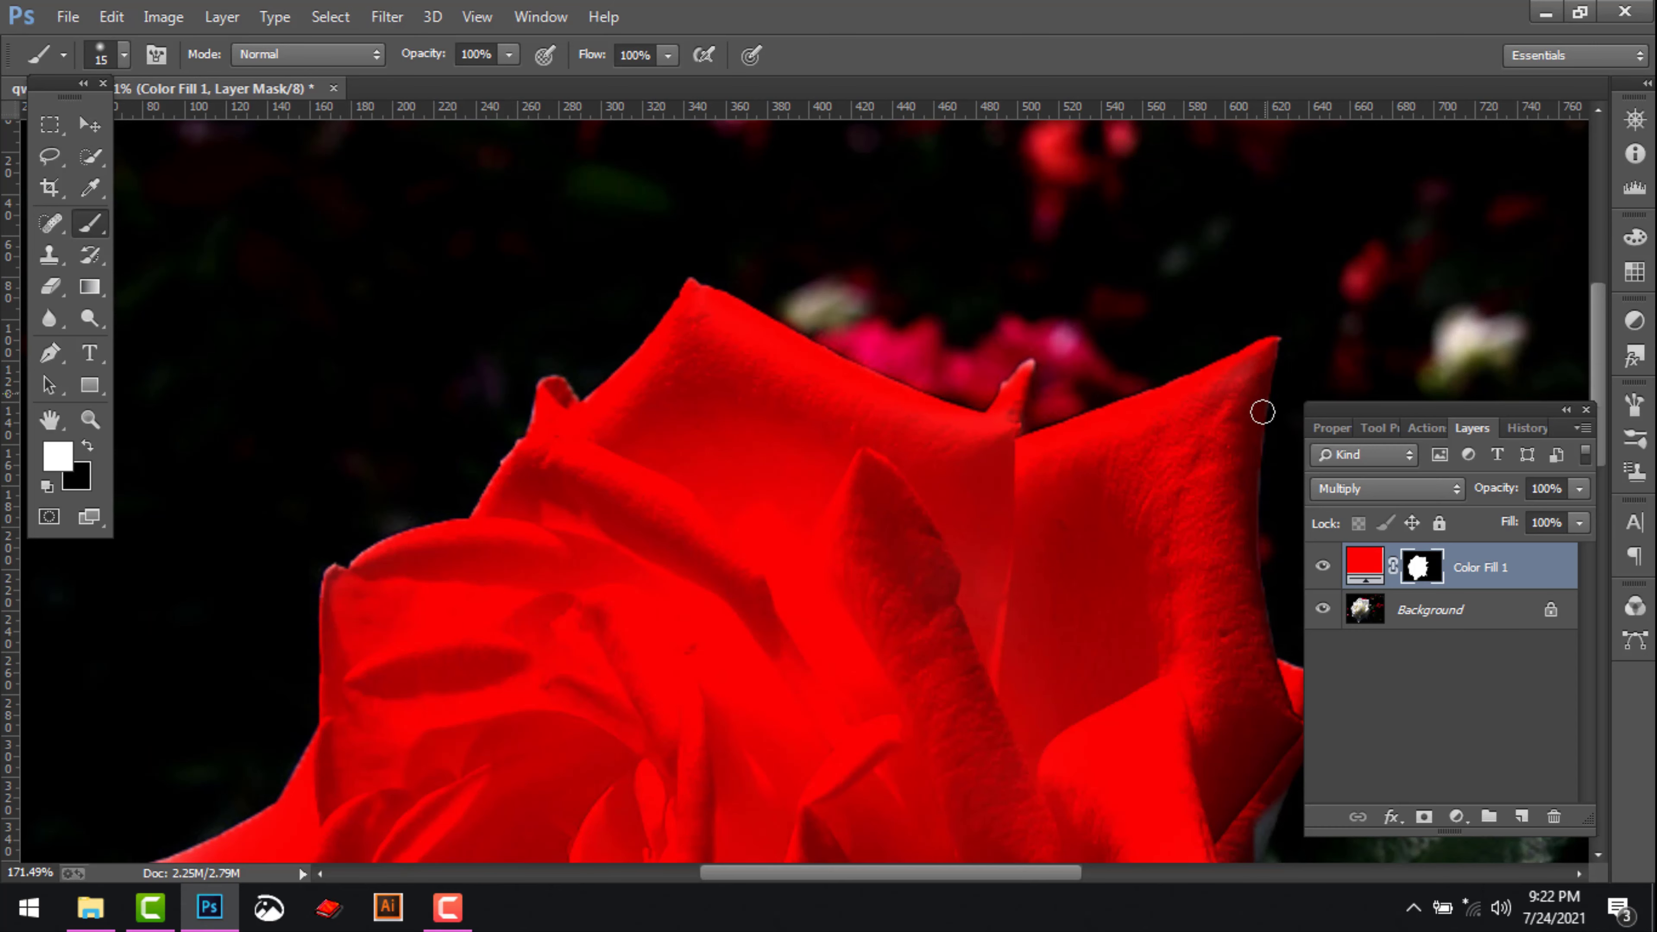
mouse_move(333, 581)
mouse_down()
mouse_move(511, 465)
mouse_move(551, 412)
mouse_up()
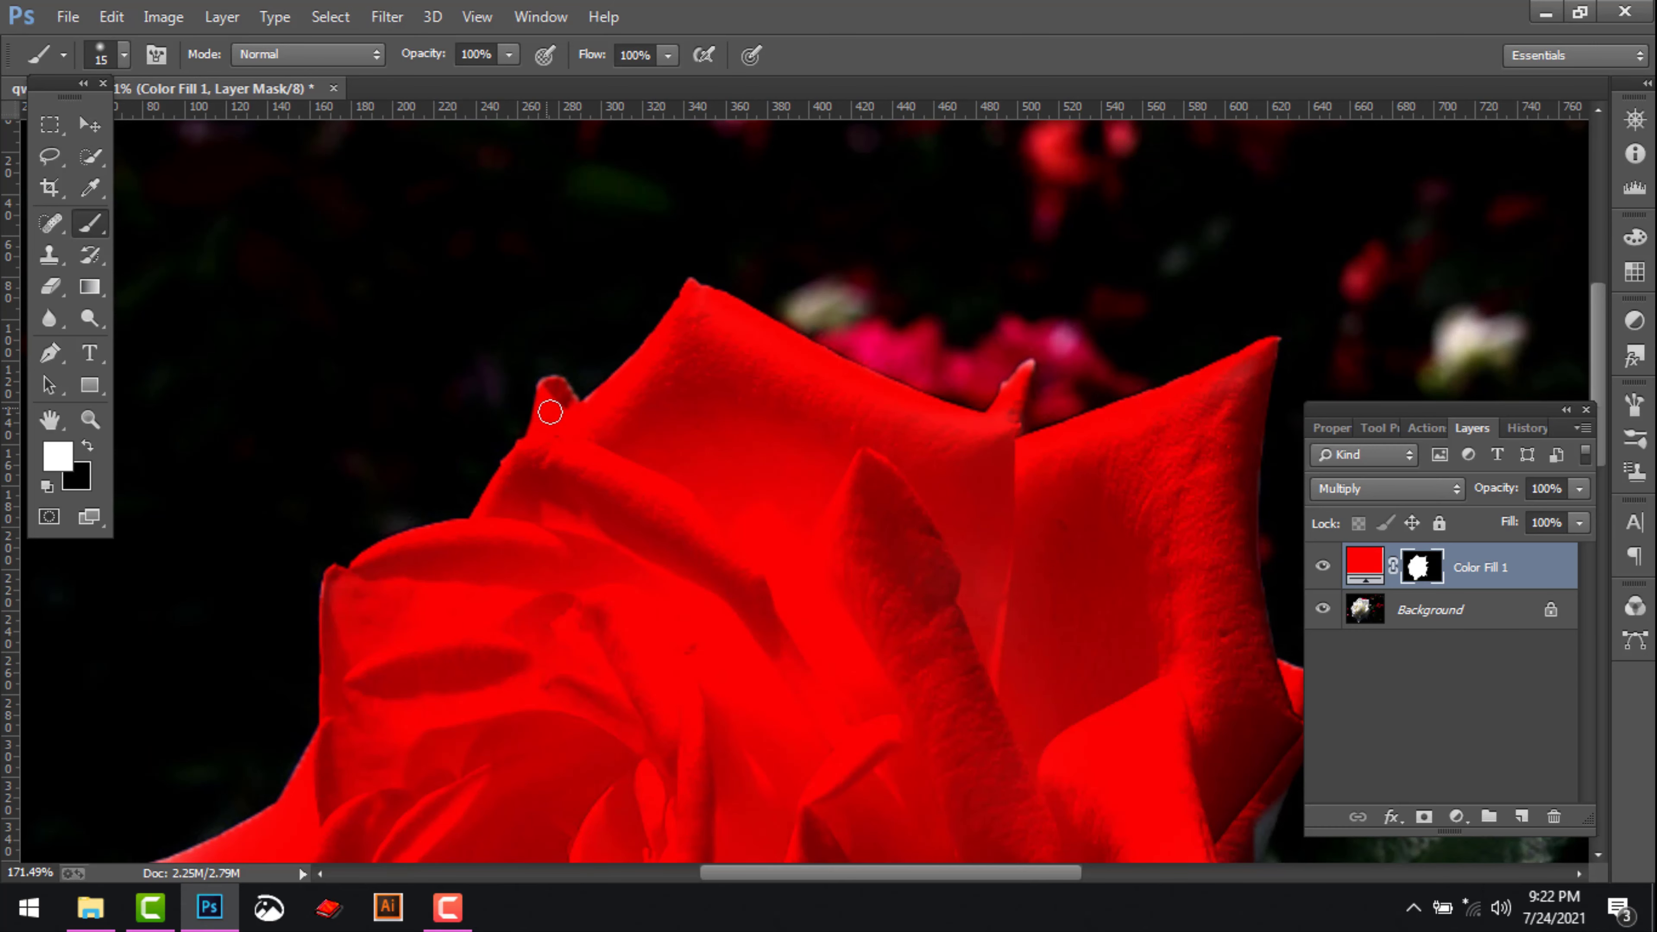
Paint white on the mask over the uncoloured petal edges next to the green leaf
key(space)
mouse_move(736, 497)
mouse_down()
mouse_move(629, 326)
mouse_move(496, 255)
mouse_up()
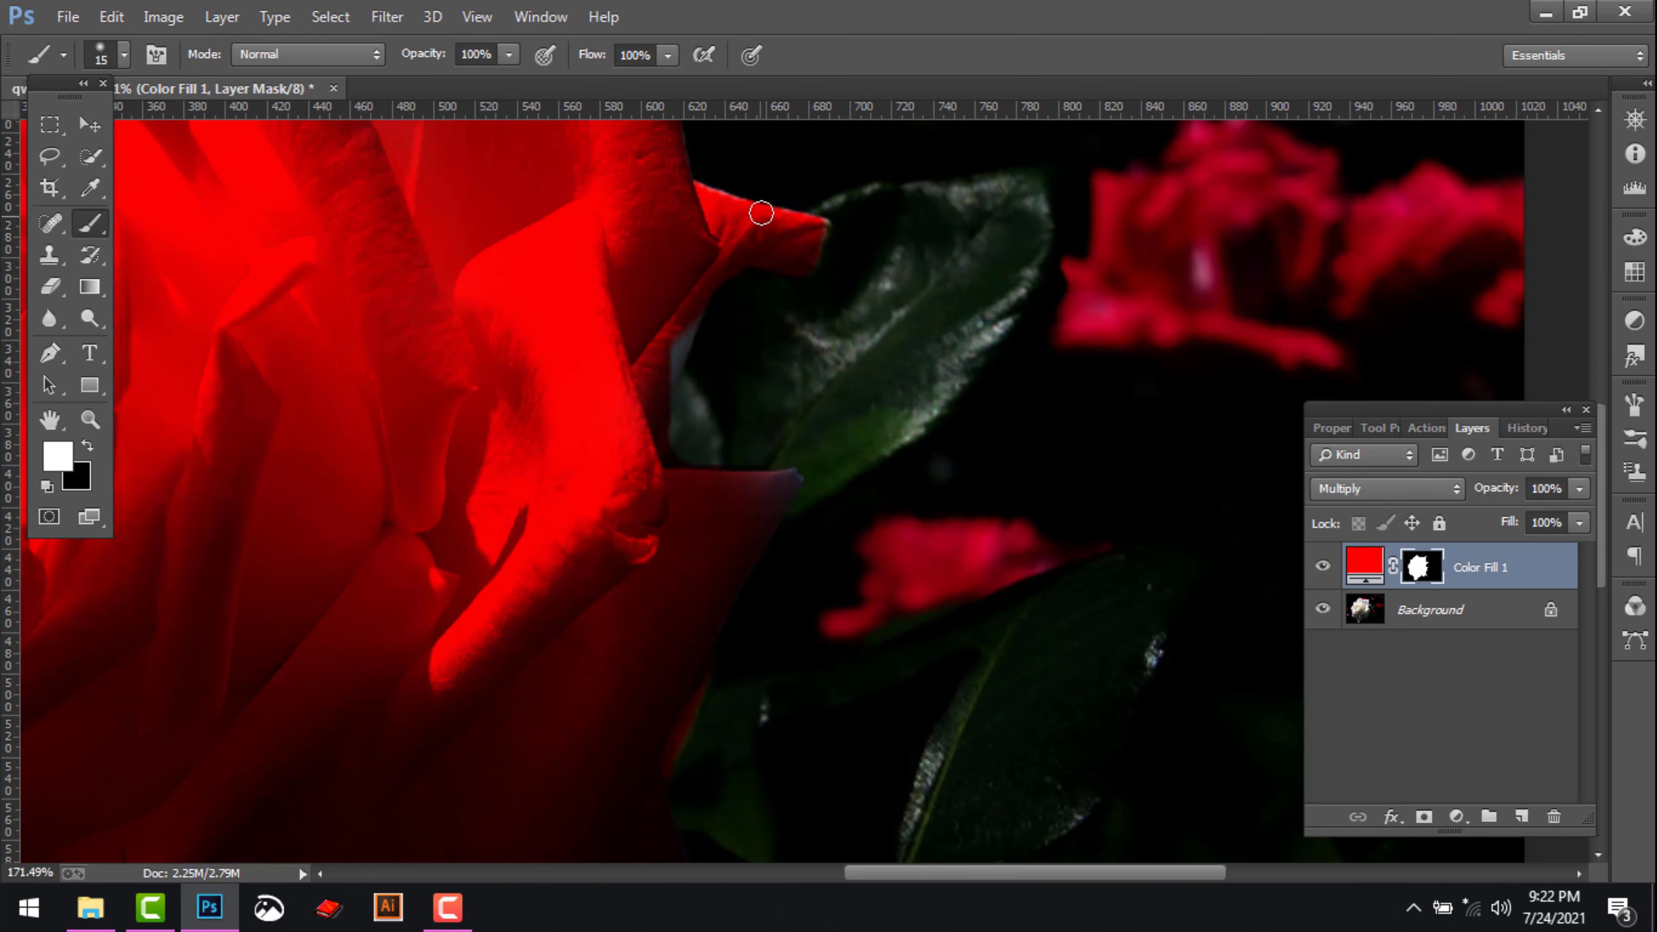
mouse_move(751, 483)
mouse_down()
mouse_move(788, 482)
mouse_move(781, 514)
mouse_up()
mouse_move(662, 315)
mouse_down()
mouse_move(679, 374)
mouse_move(694, 321)
mouse_up()
Paint white on the mask along the rose's lower petal edges down to the bottom tip
key(space)
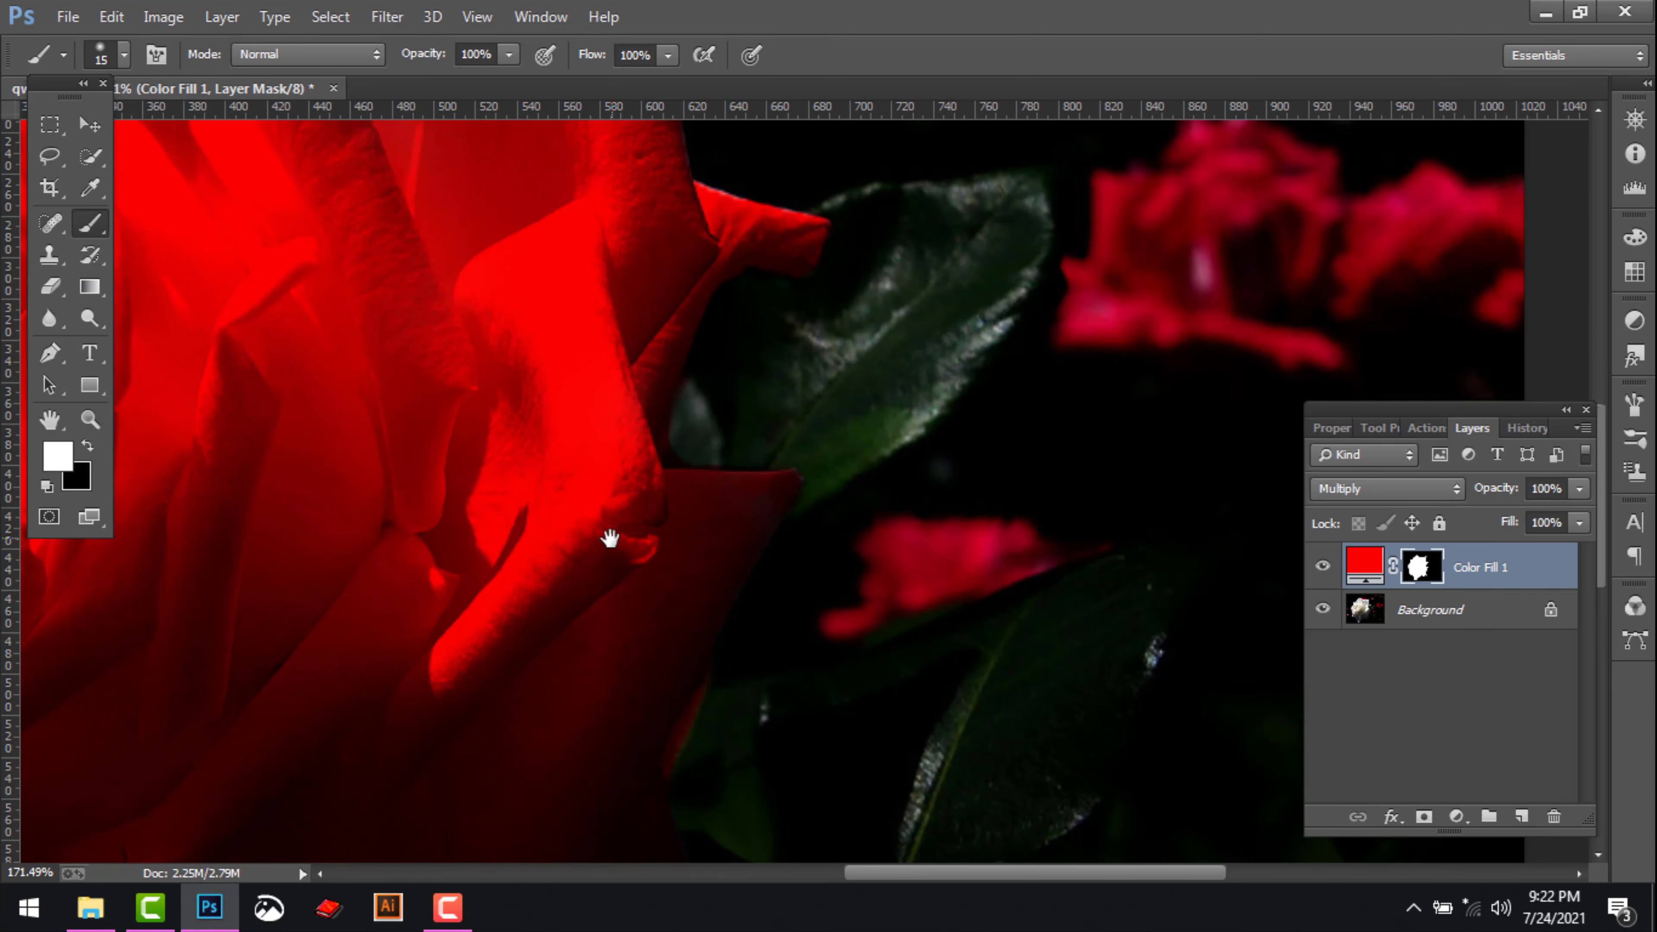
drag(610, 540, 1003, 213)
drag(725, 463, 893, 412)
mouse_move(1161, 658)
mouse_down()
mouse_move(1097, 664)
mouse_move(1139, 685)
mouse_up()
drag(676, 811, 685, 819)
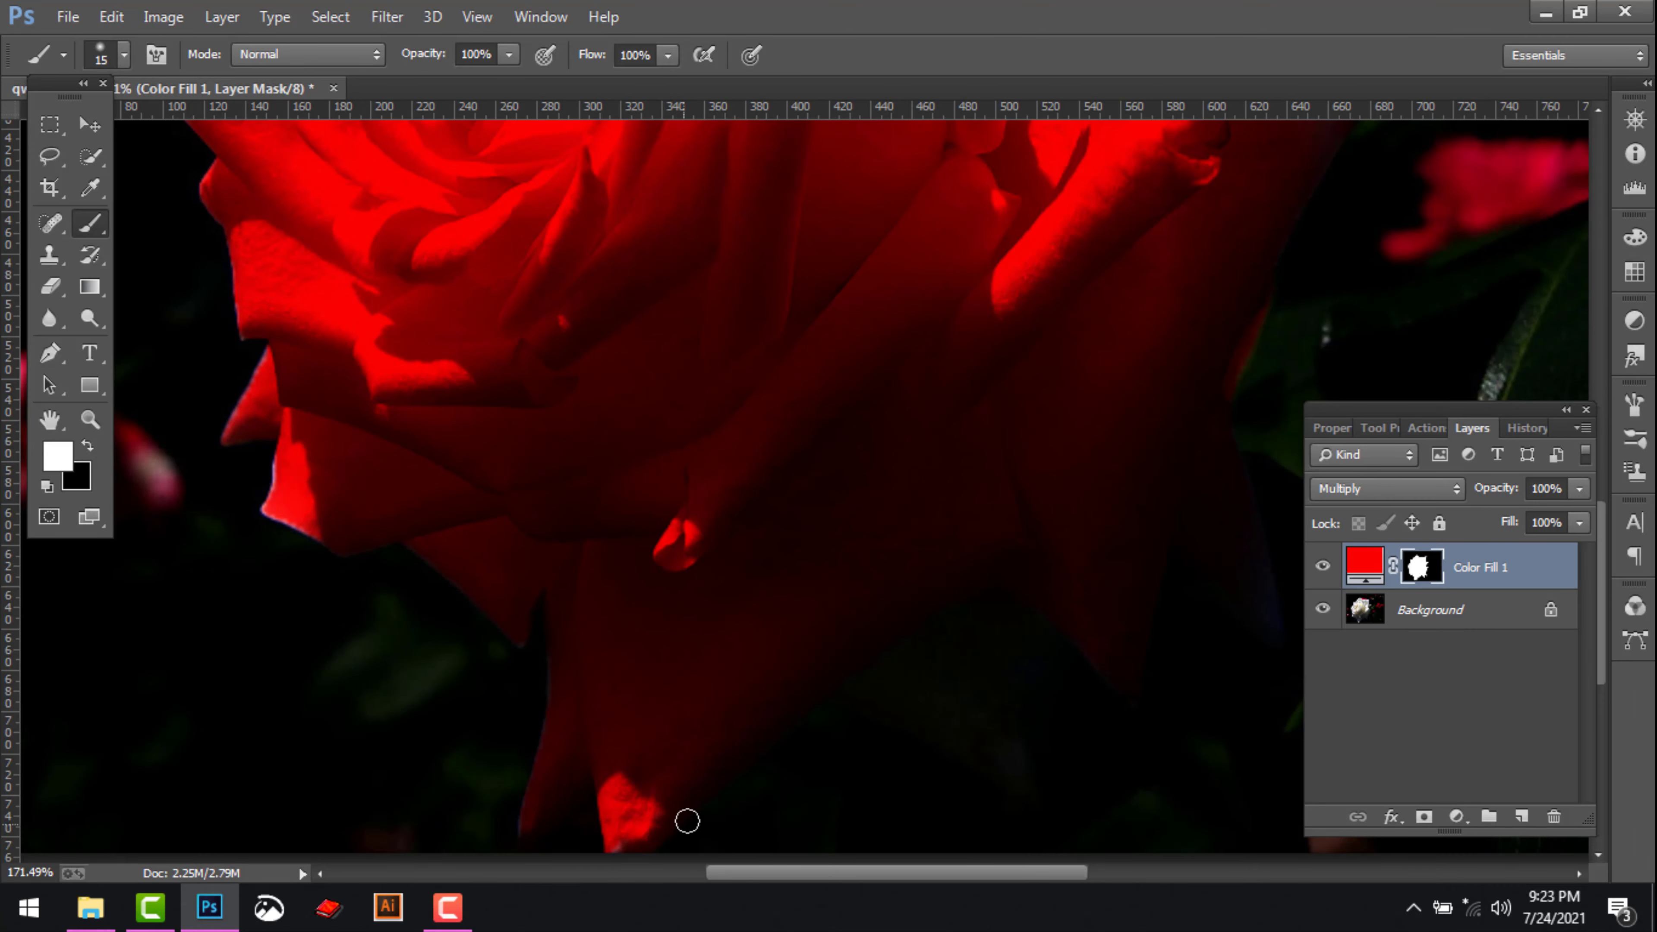
Paint white on the mask along the uncoloured petal edges on the rose's lower-left side
key(space)
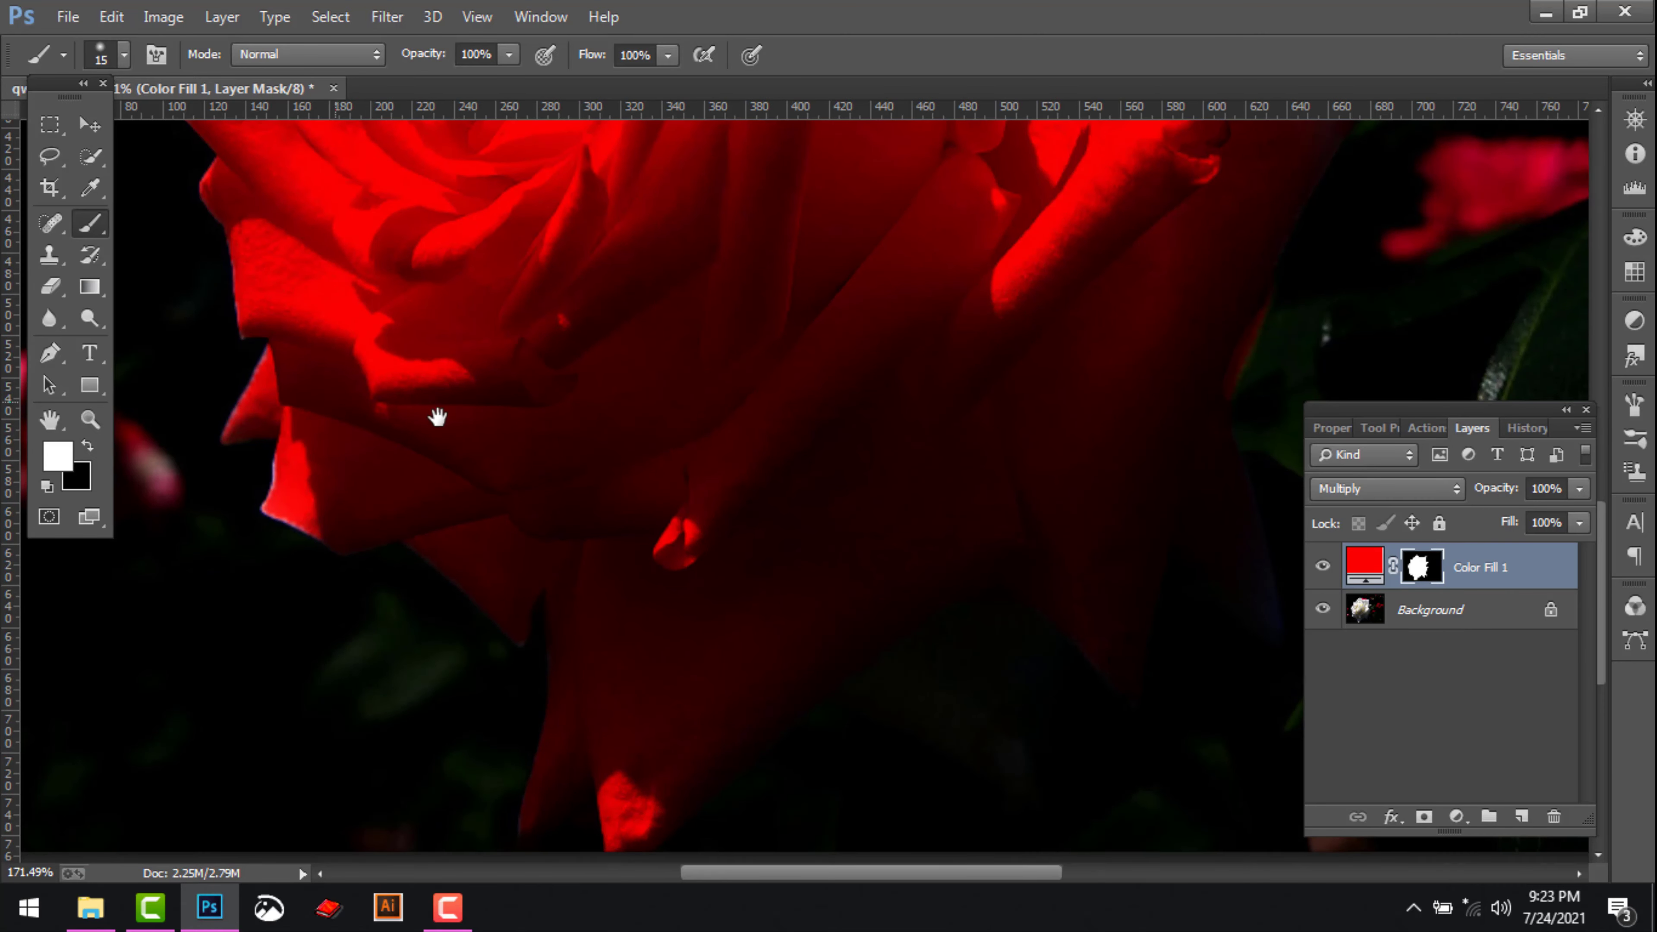
drag(187, 463, 467, 510)
drag(567, 515, 554, 562)
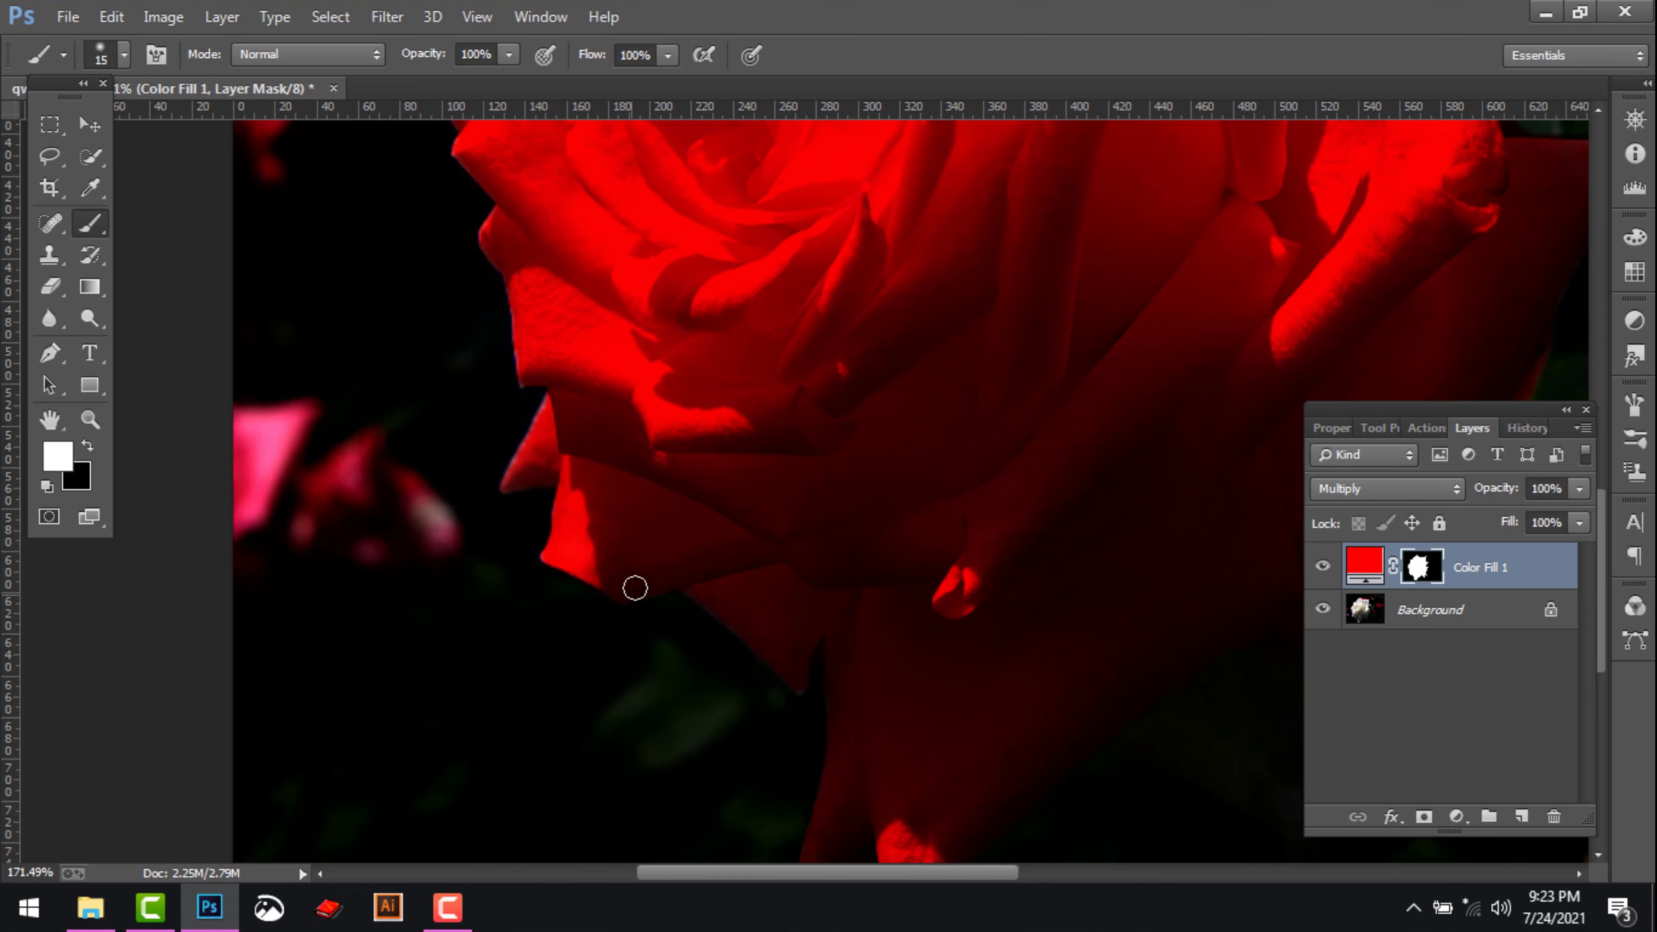
Paint white on the mask over the uncoloured tip of the rose's leftmost petal
scroll(803, 454, down, 2)
scroll(803, 453, down, 2)
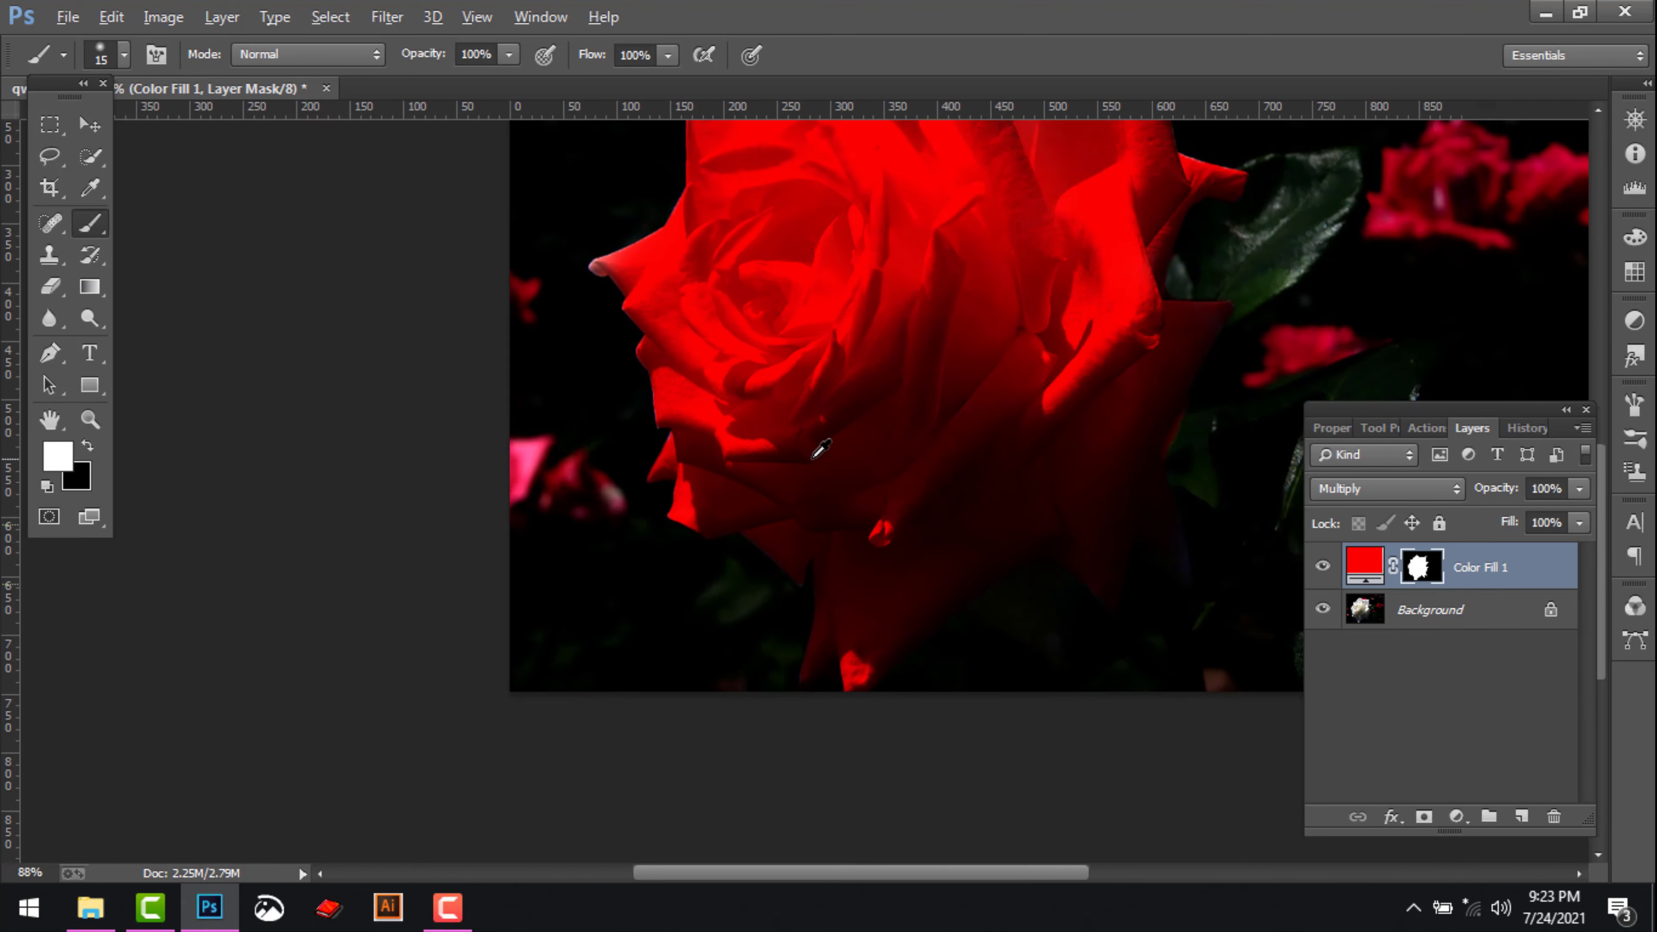
scroll(690, 290, up, 4)
drag(688, 276, 638, 313)
Try yellow #fed700 as the Color Fill layer's colour, and settle on red #fe0000
scroll(860, 333, down, 3)
drag(1007, 378, 798, 518)
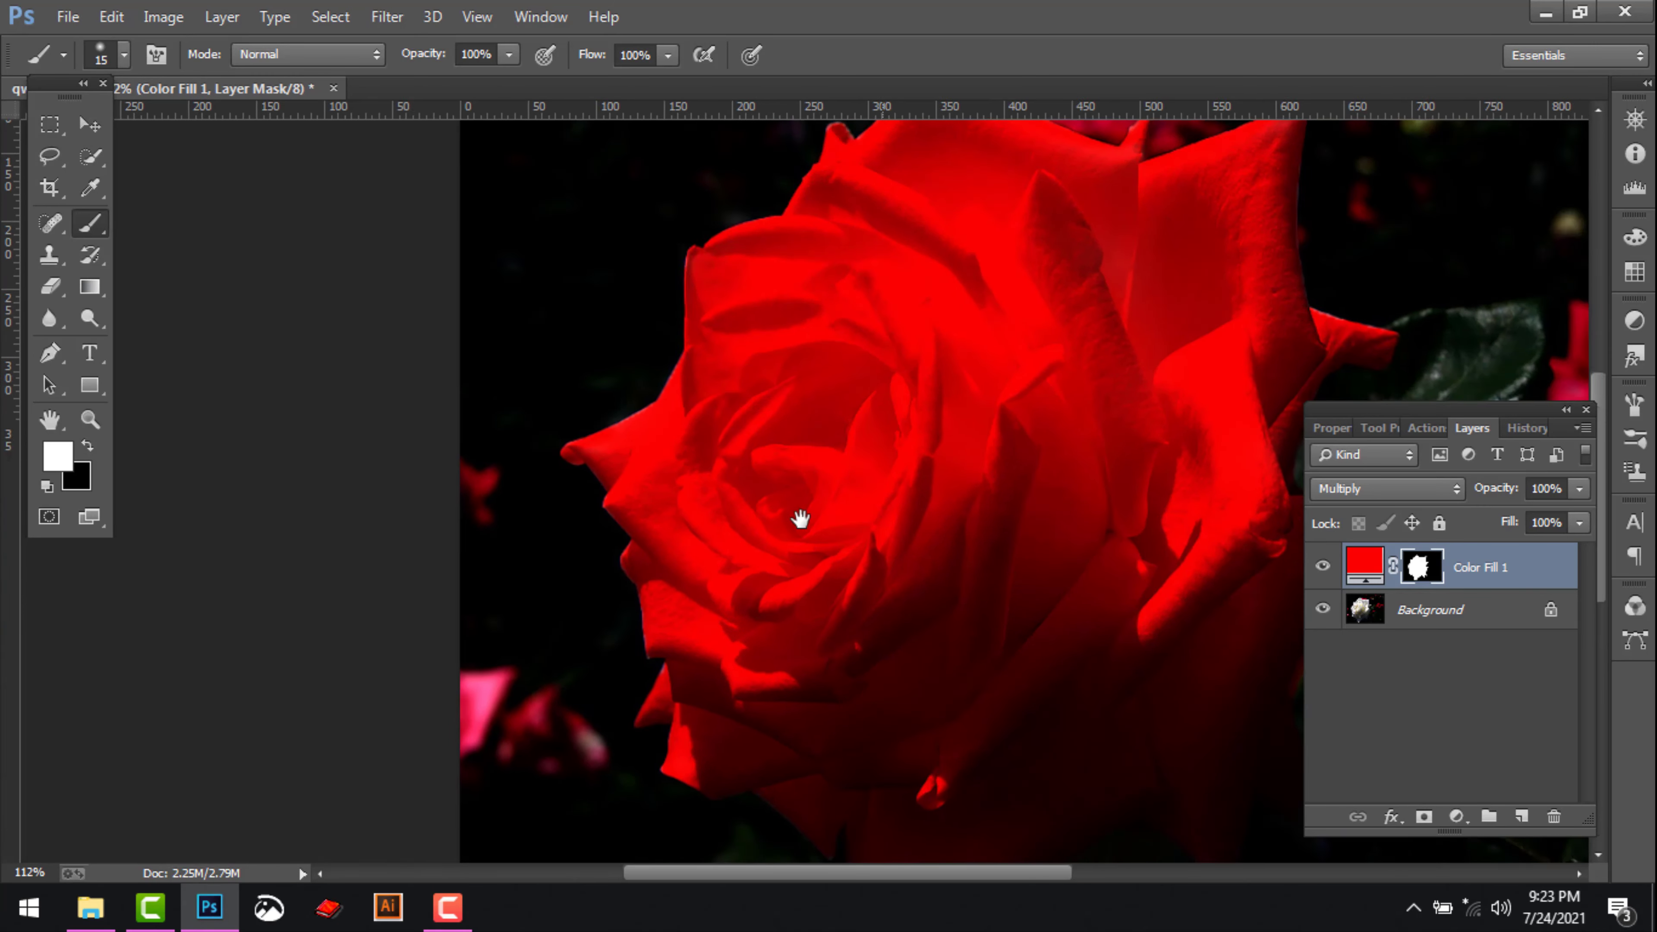
scroll(835, 505, down, 2)
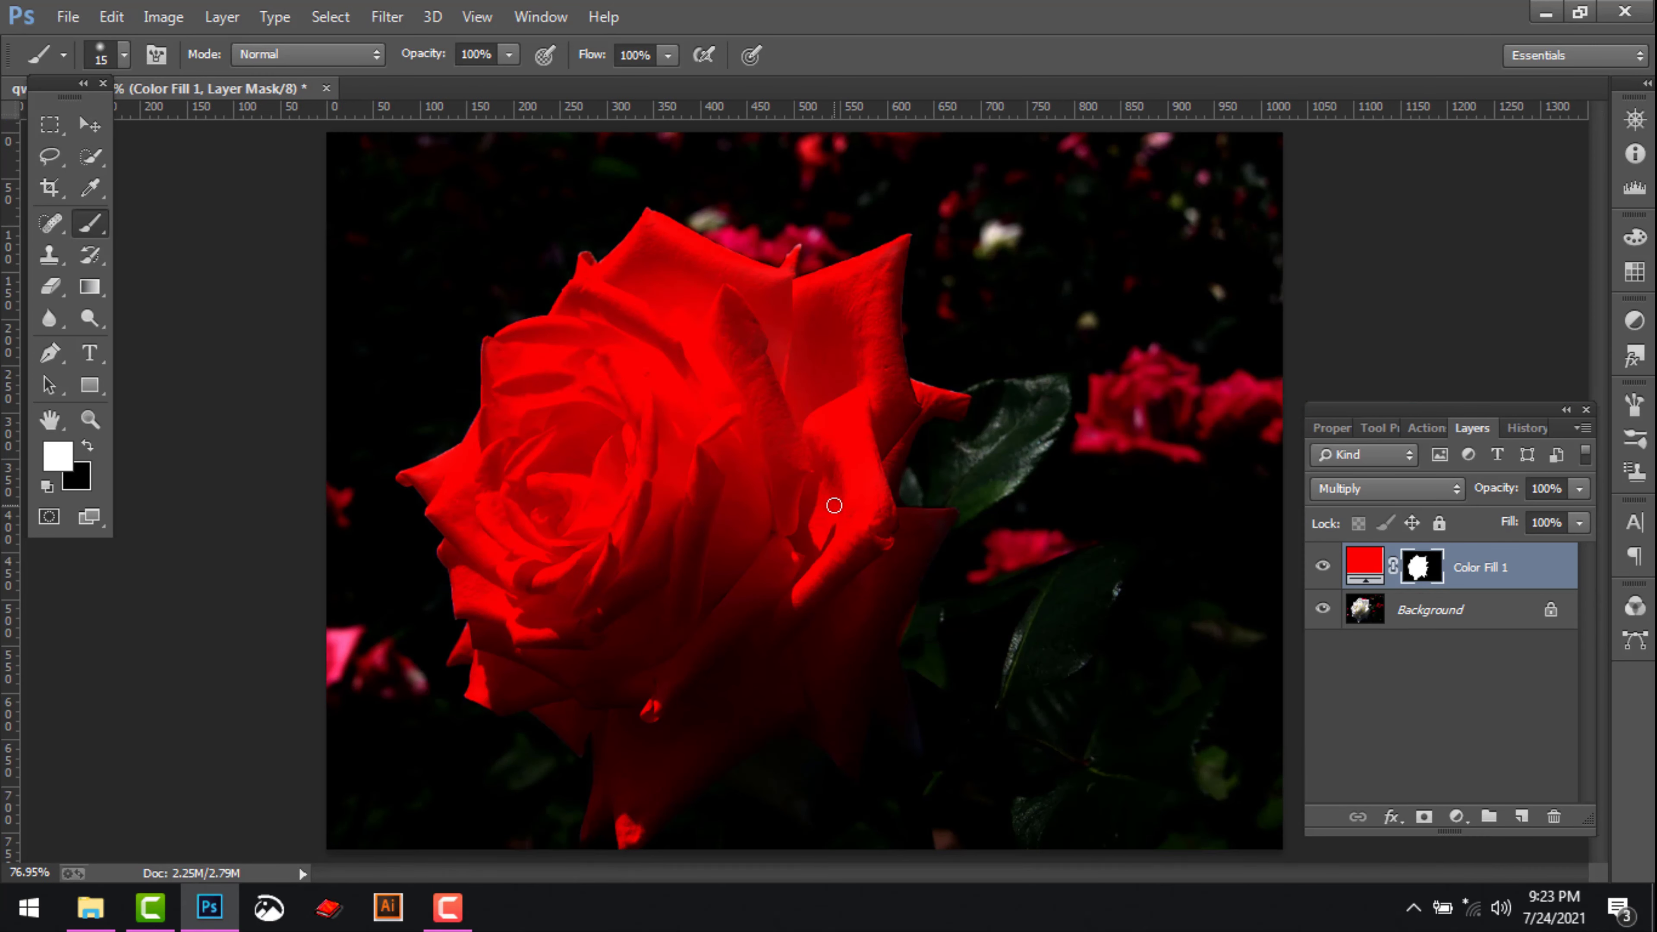
double_click(1368, 565)
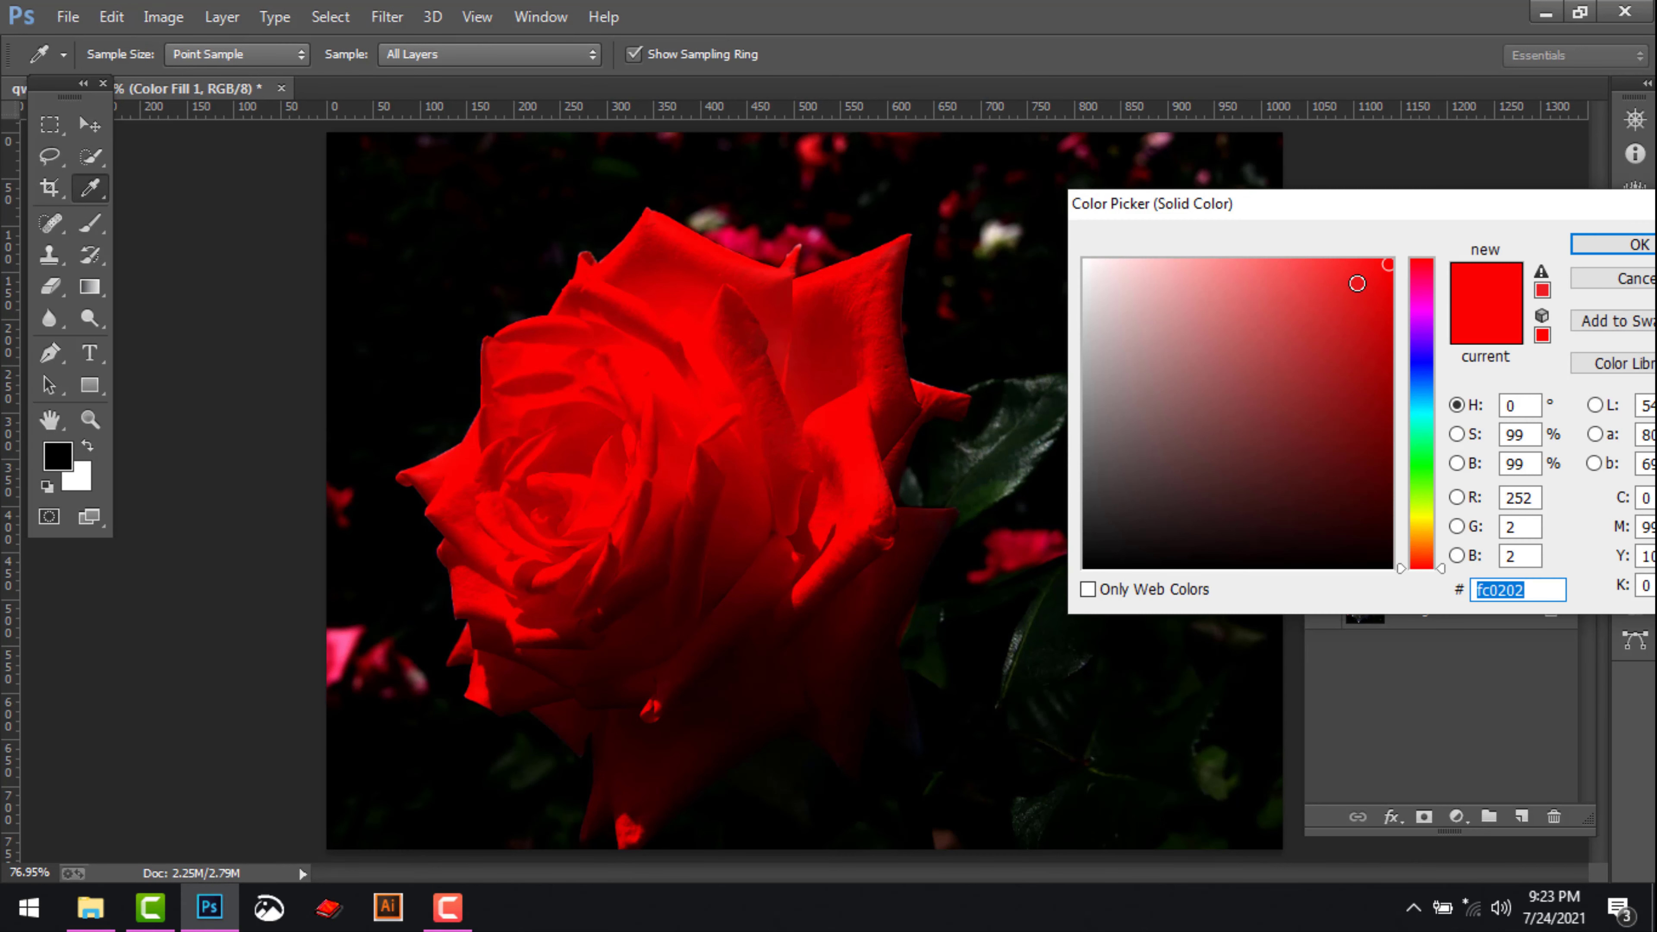
drag(1436, 573, 1442, 527)
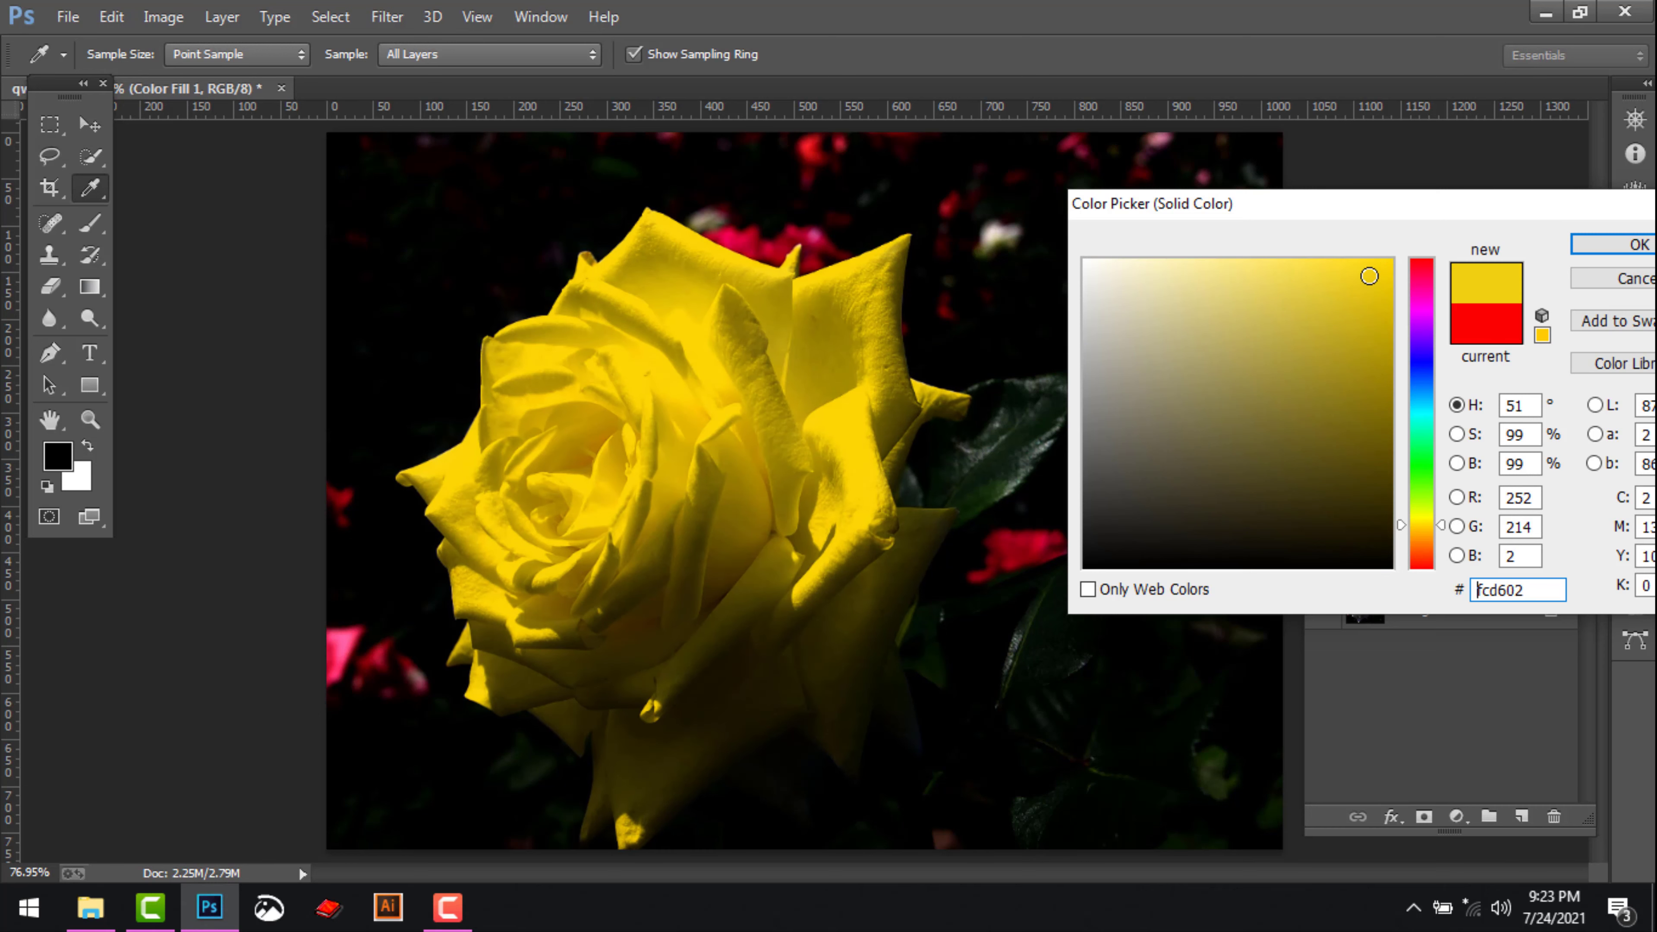
drag(1369, 276, 1391, 260)
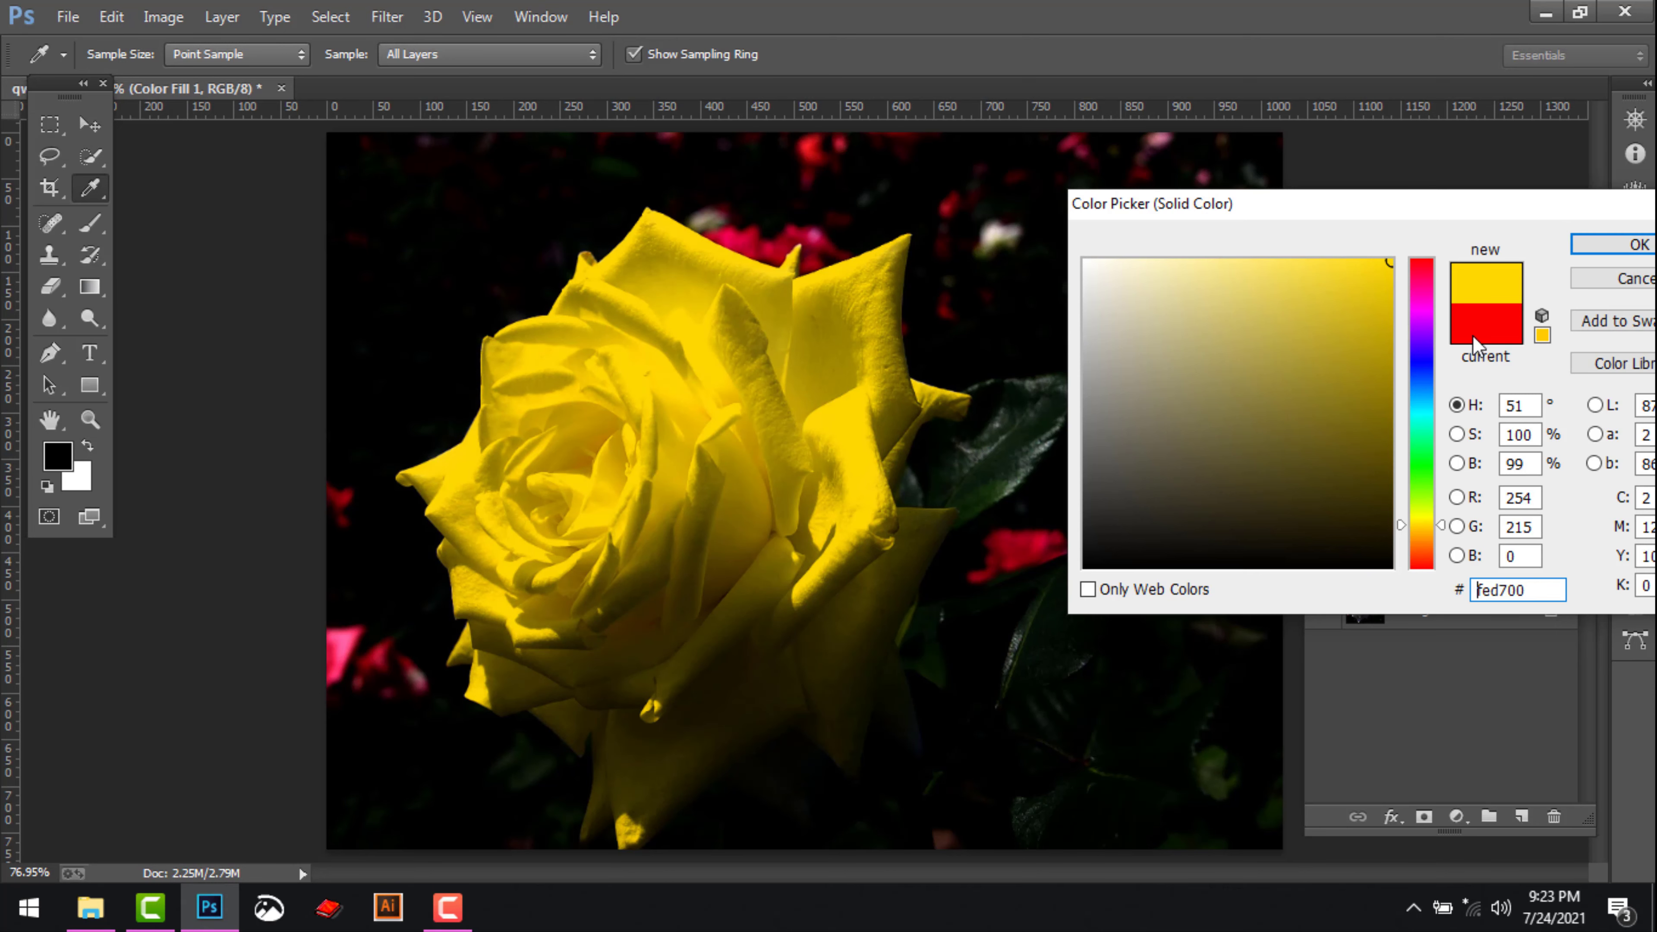
drag(1443, 529, 1439, 569)
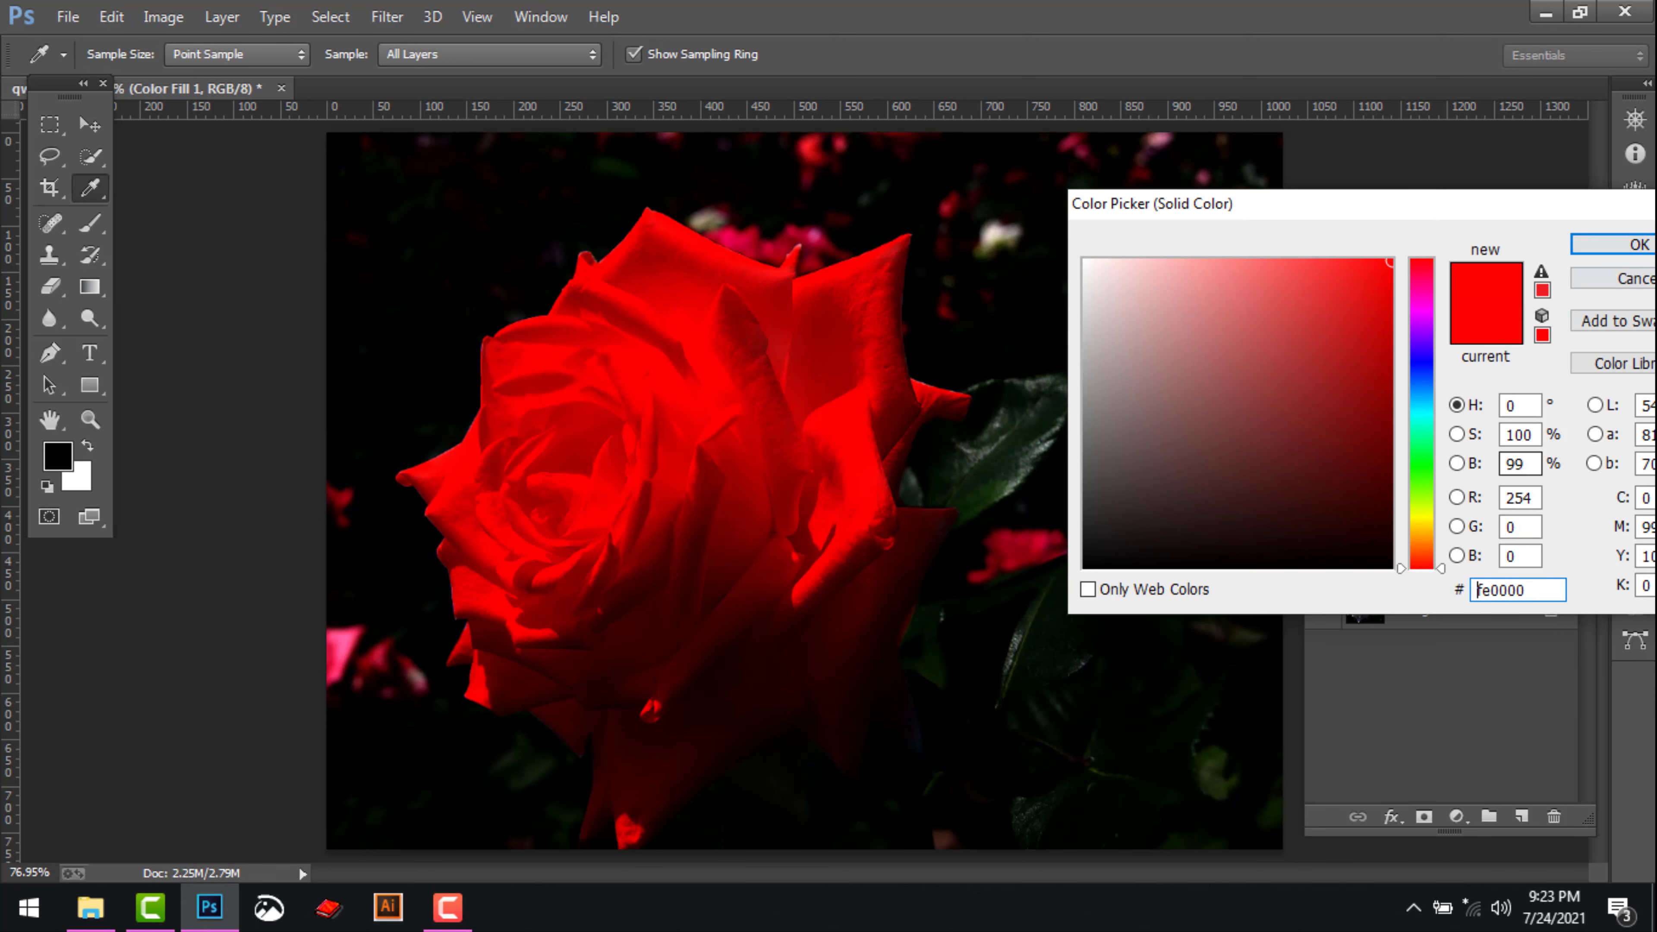
click(1626, 251)
scroll(962, 498, down, 2)
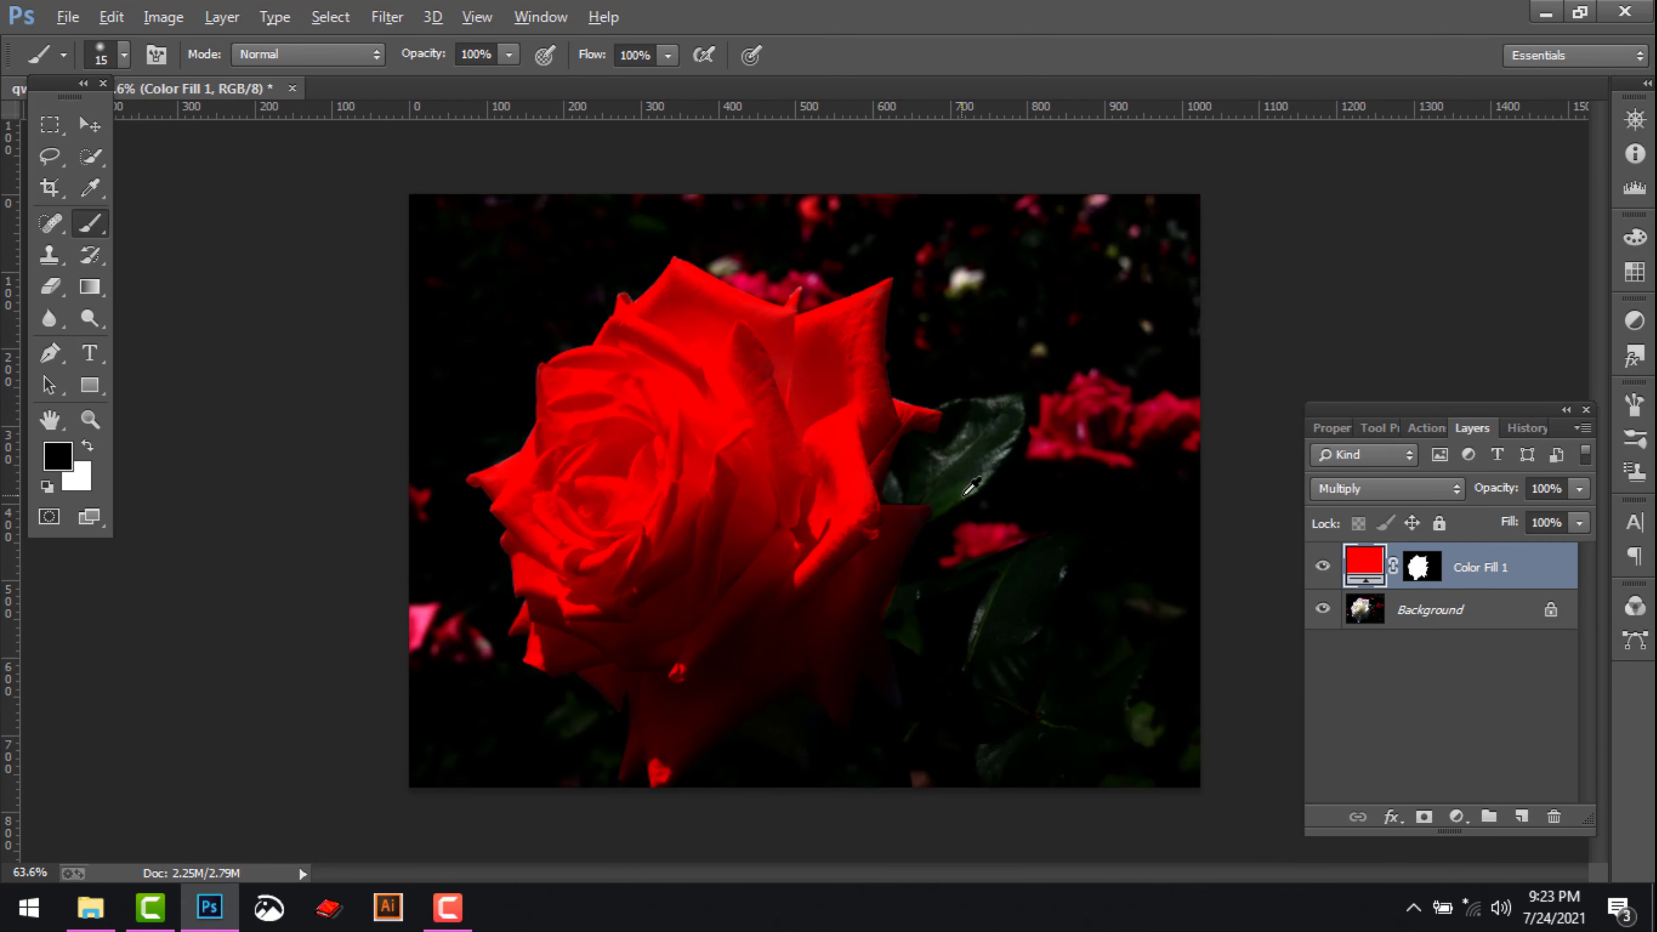
scroll(972, 486, up, 2)
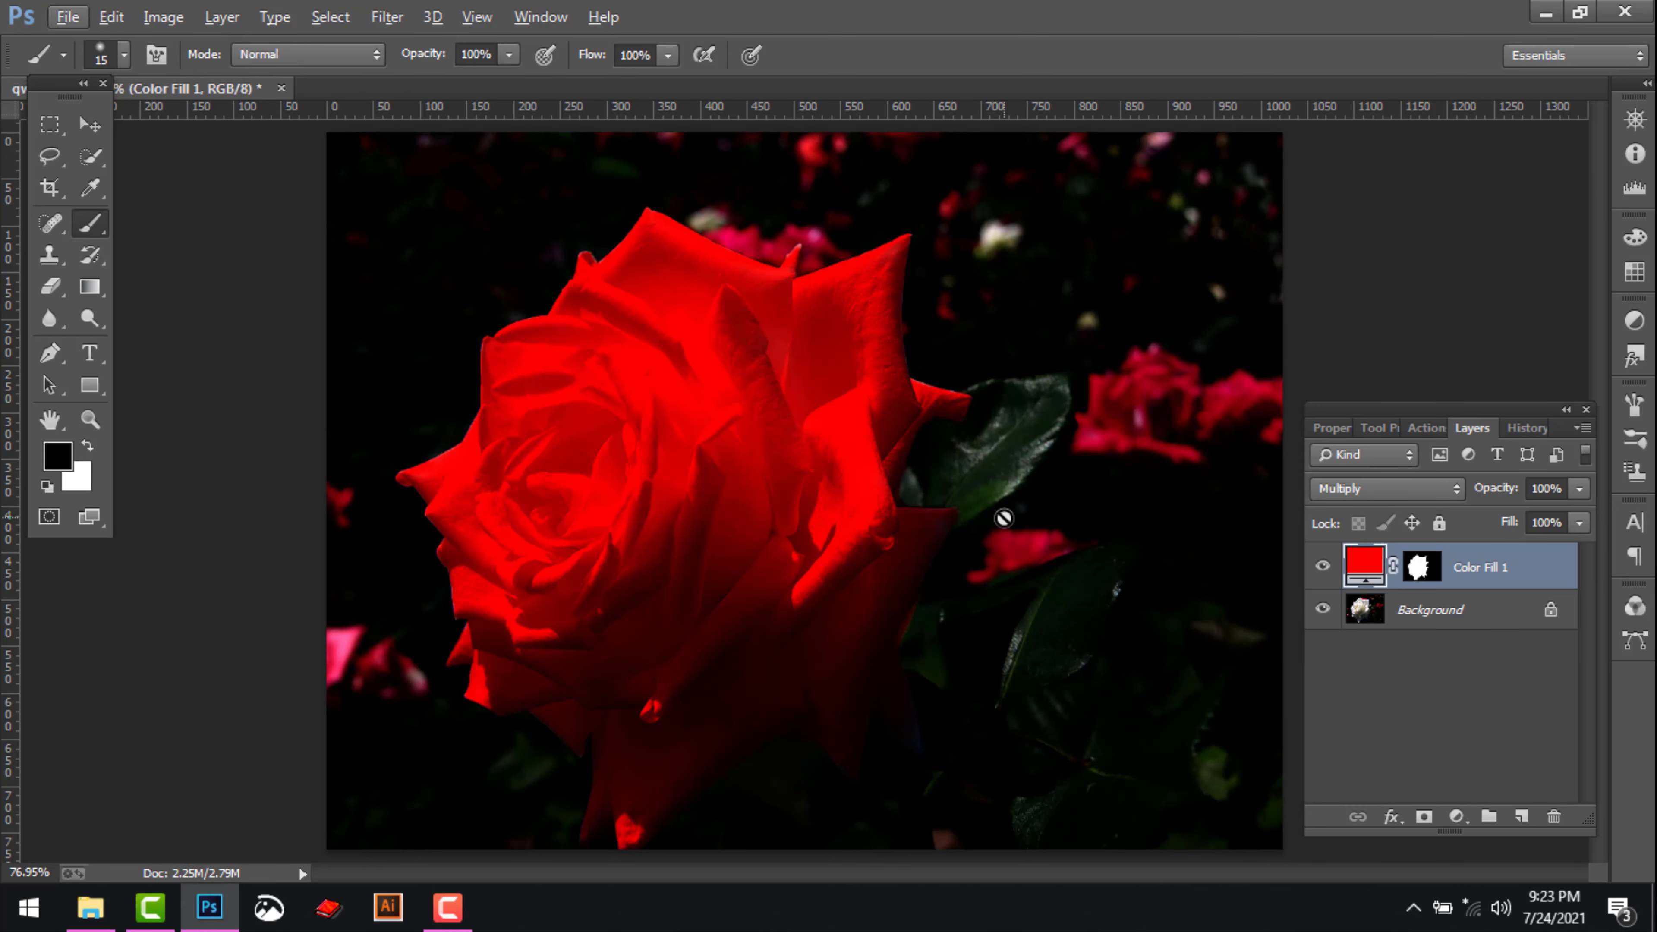